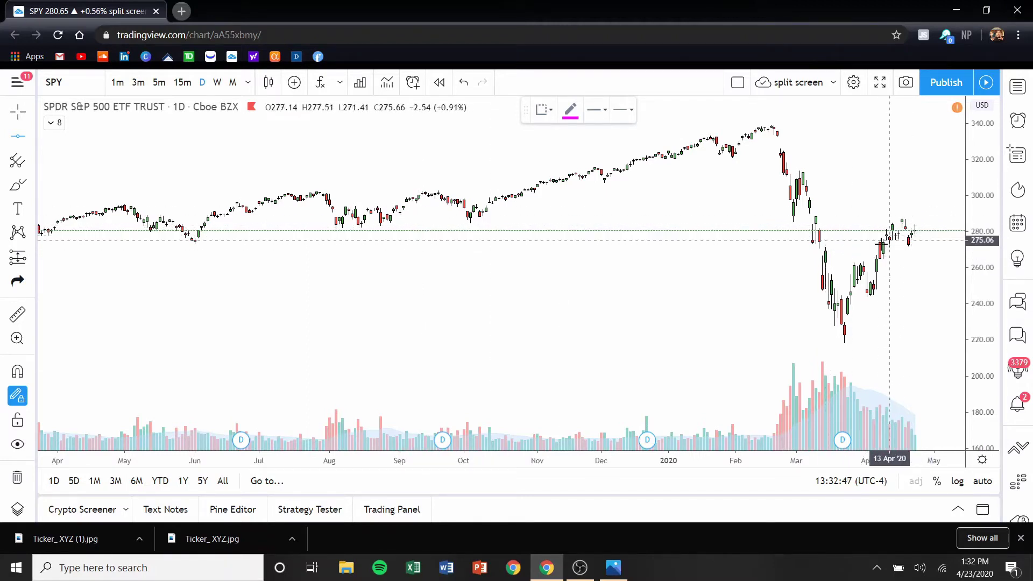
Place a horizontal line across the SPY daily chart at the latest price, about 280.64.
scroll(885, 249, right, 5)
scroll(880, 245, up, 5)
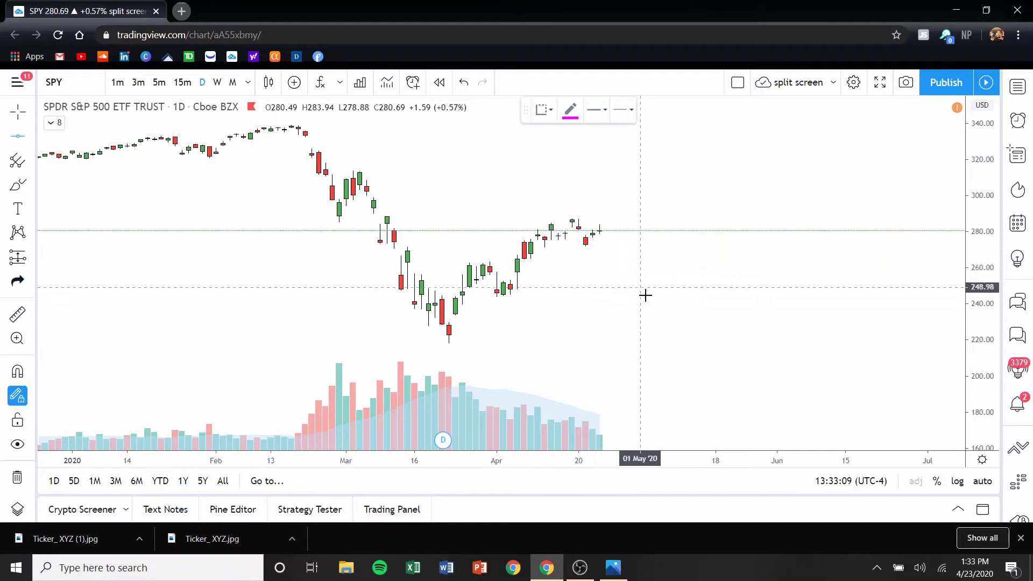
click(495, 230)
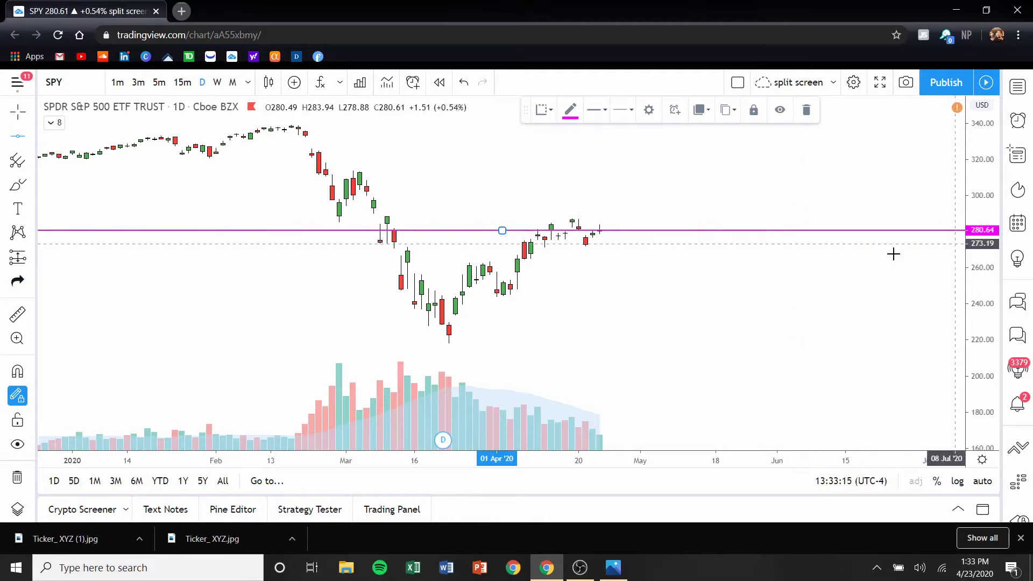
Examine how SPY's June to October 2019 candles behaved around the horizontal line at the latest price.
scroll(317, 312, down, 4)
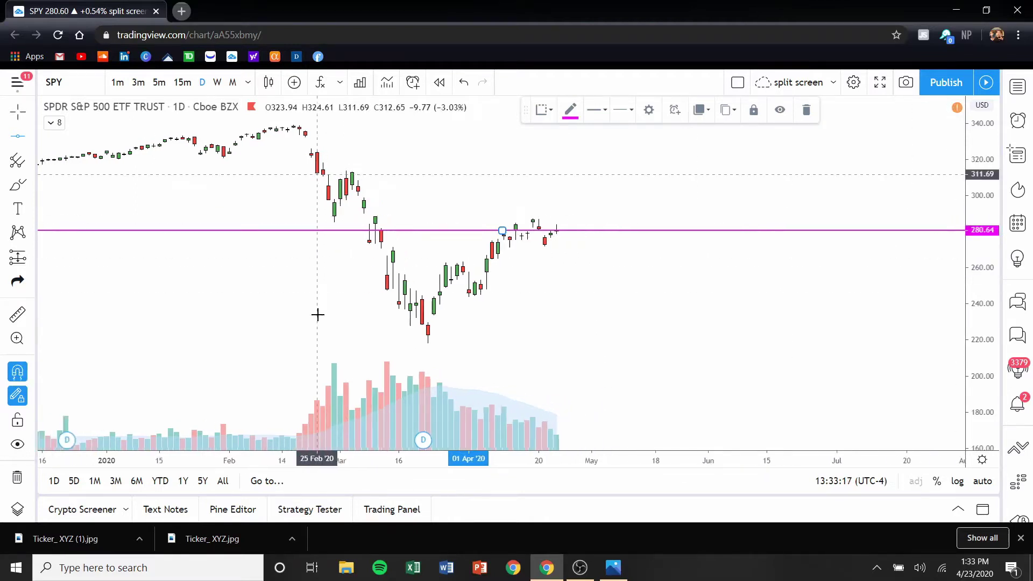
scroll(317, 315, left, 10)
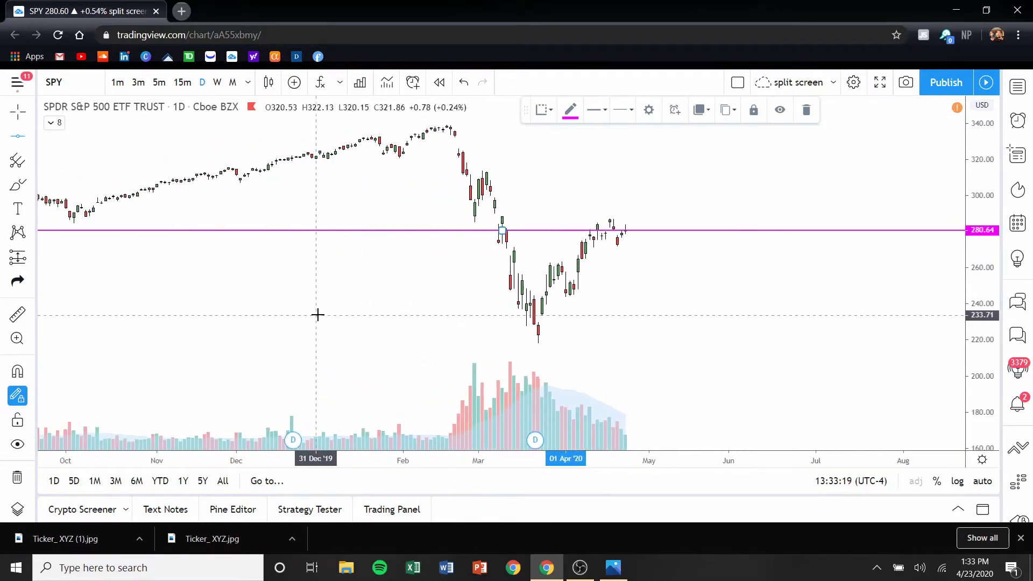
scroll(317, 314, left, 2)
scroll(317, 315, left, 15)
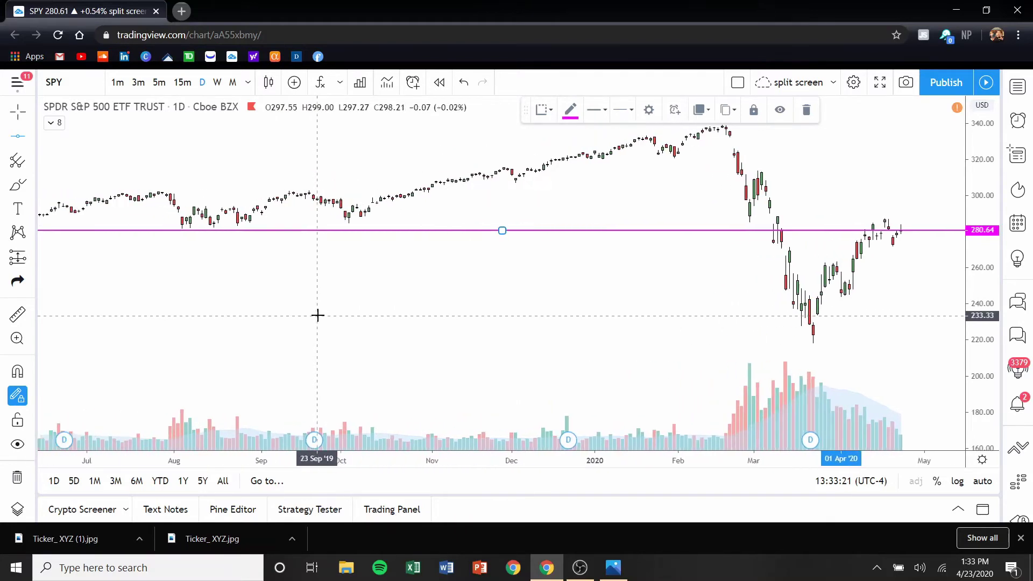
scroll(318, 315, left, 4)
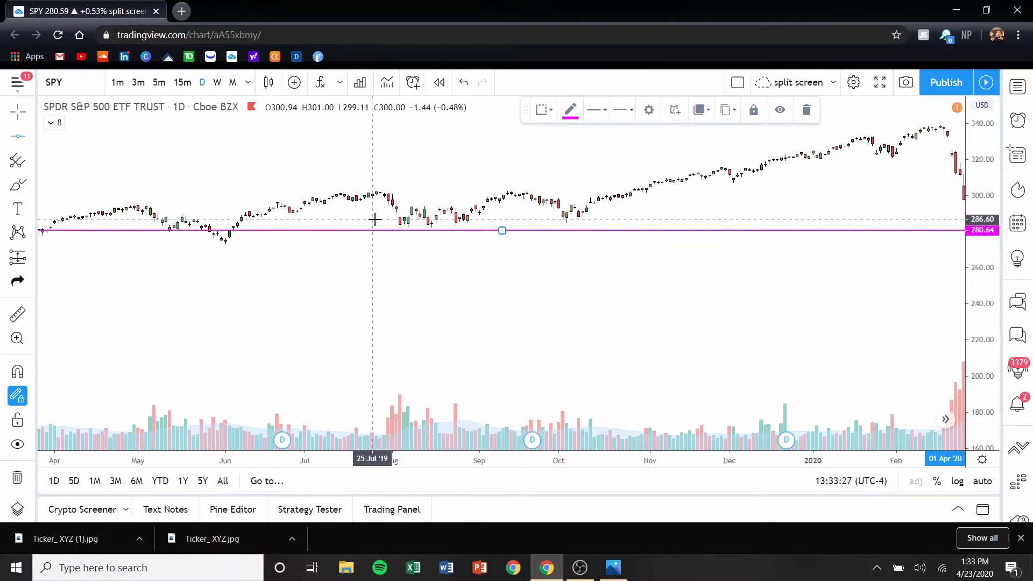
scroll(375, 218, up, 5)
scroll(375, 219, up, 2)
drag(977, 388, 977, 269)
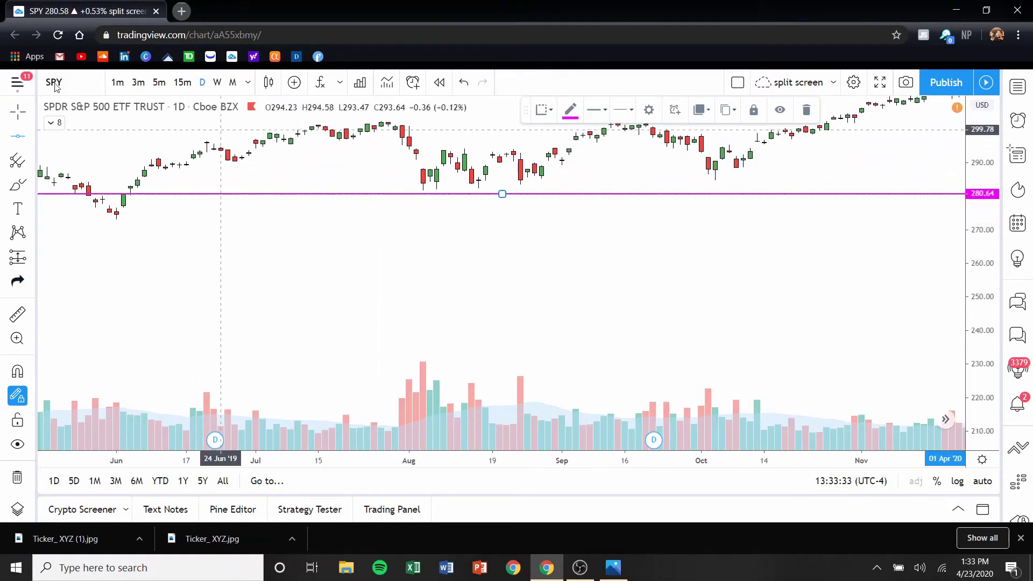
drag(372, 229, 365, 334)
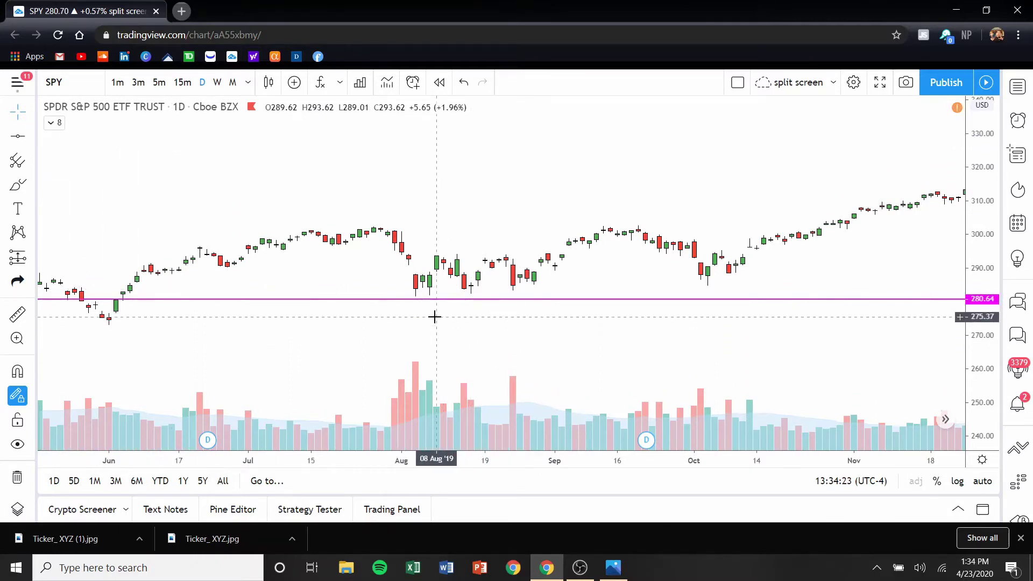
Trace the same line back through October 2018 to May 2019 and examine where price reacted to it.
scroll(434, 317, down, 2)
scroll(435, 317, down, 1)
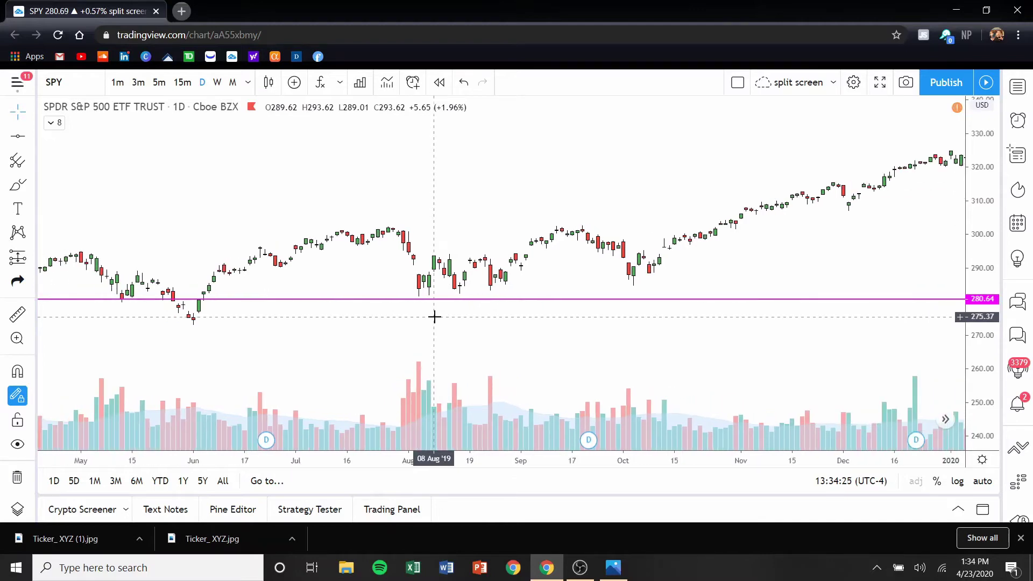
scroll(435, 317, left, 10)
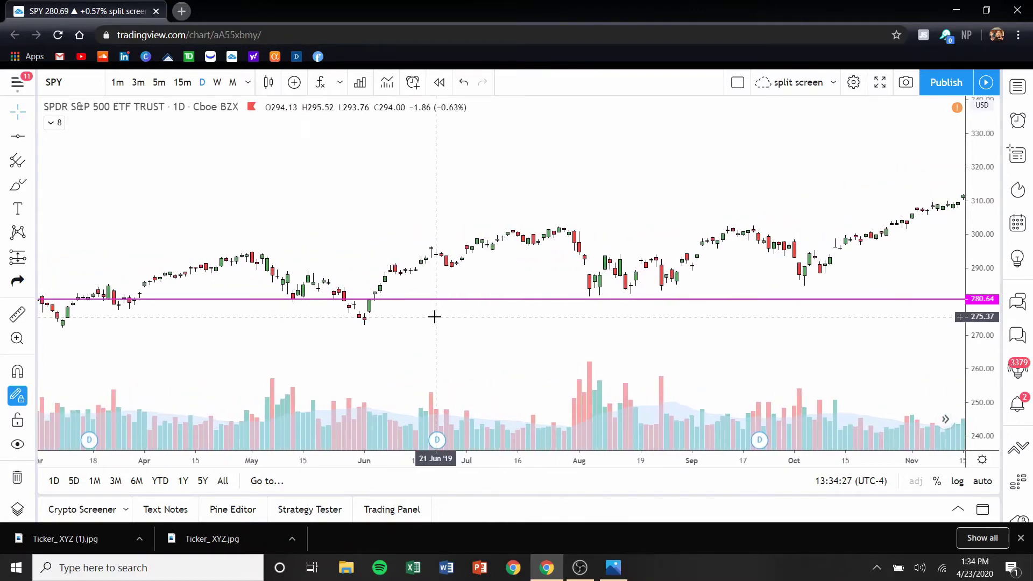
scroll(435, 317, left, 8)
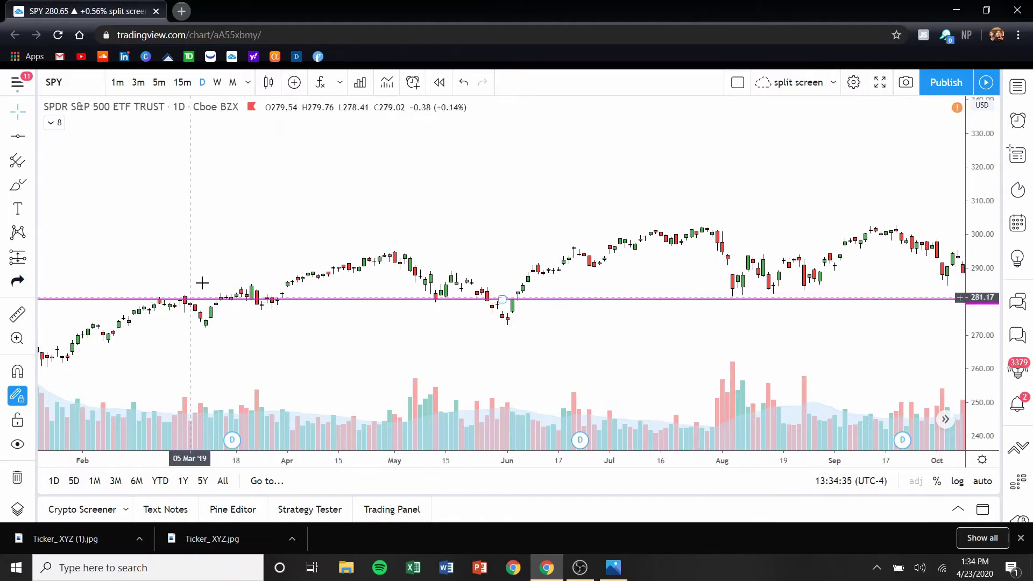
scroll(156, 311, left, 3)
scroll(156, 311, left, 10)
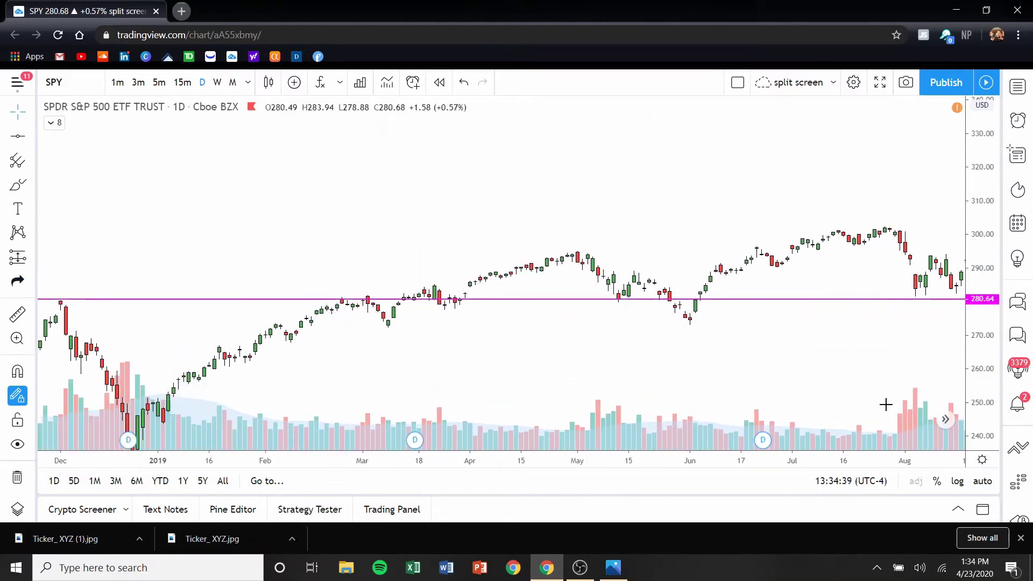
scroll(410, 332, left, 10)
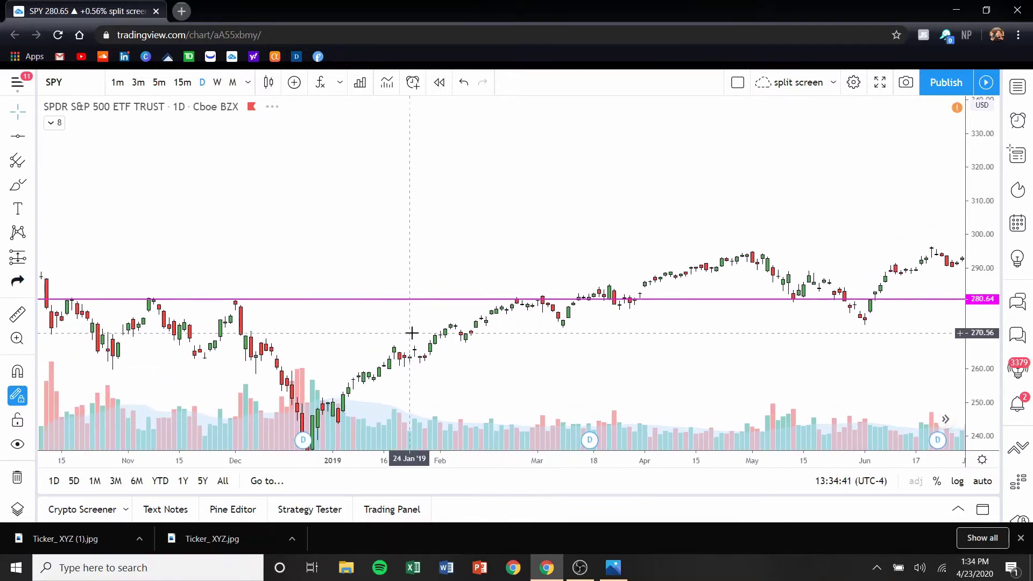
drag(989, 405, 988, 371)
drag(532, 394, 634, 301)
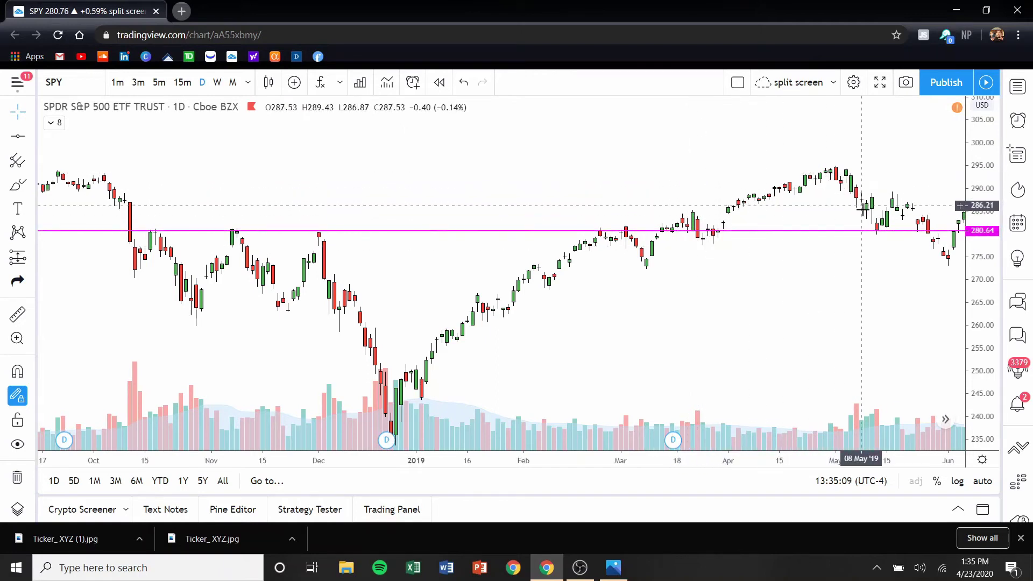
Add a second horizontal line at the March 2020 low, at about 218.27.
scroll(711, 242, down, 3)
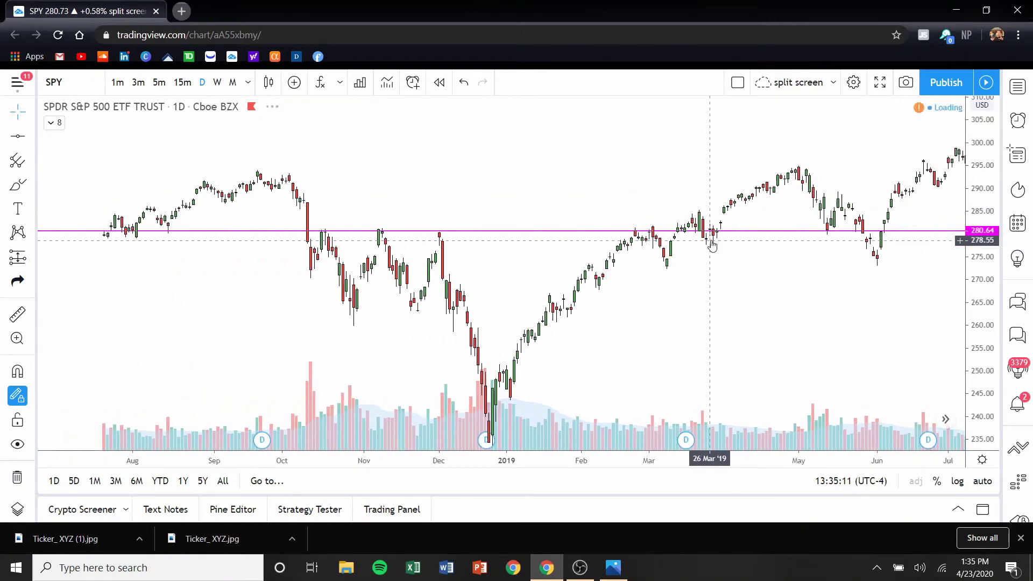
scroll(712, 244, right, 10)
scroll(712, 246, right, 10)
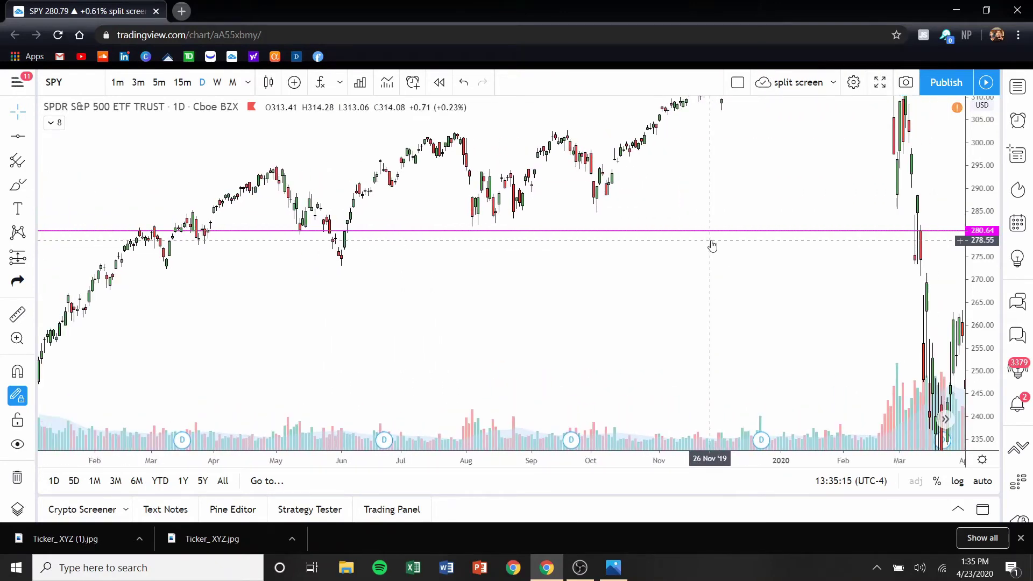
scroll(712, 246, right, 10)
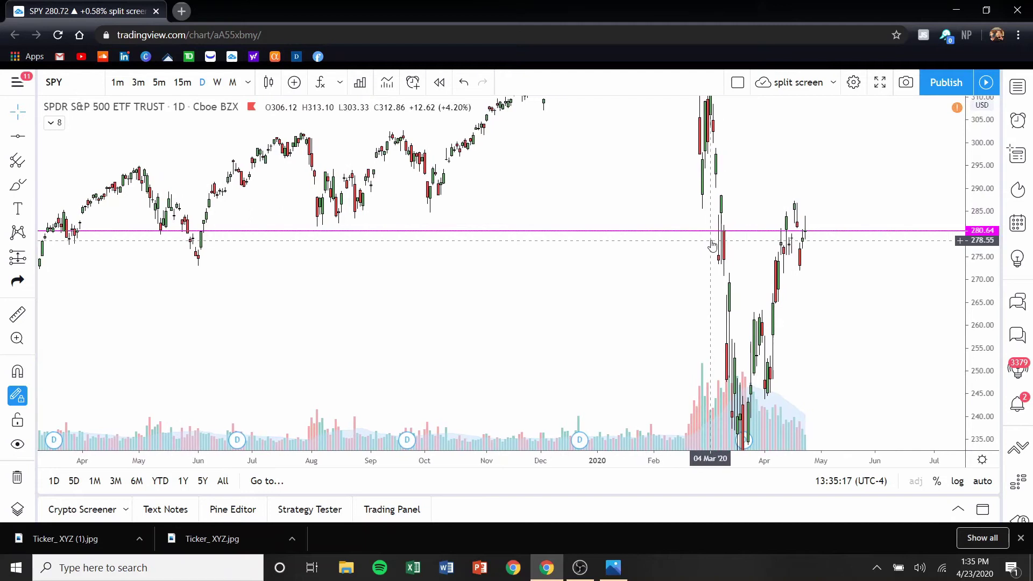
scroll(712, 244, down, 2)
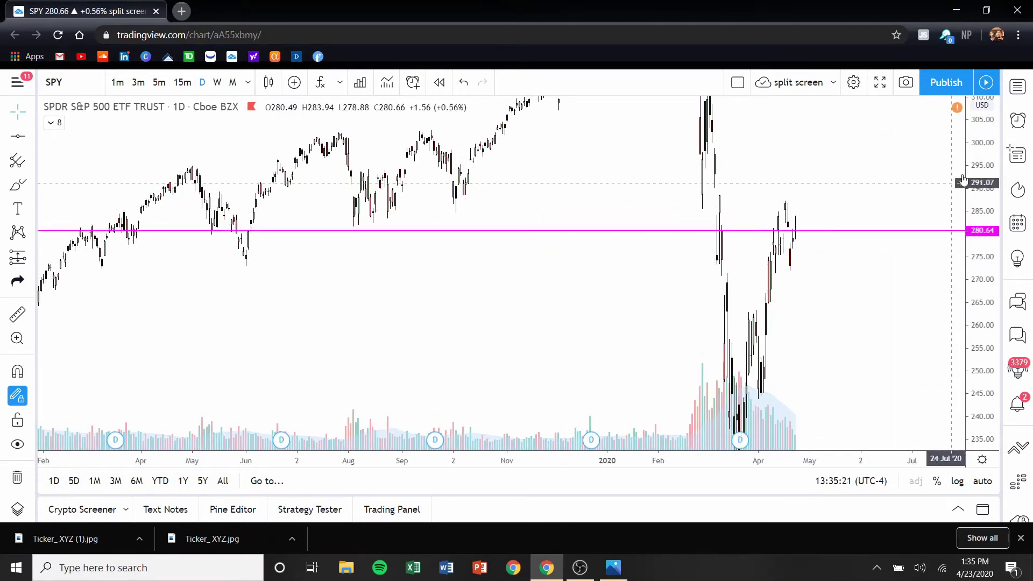
drag(978, 173, 978, 247)
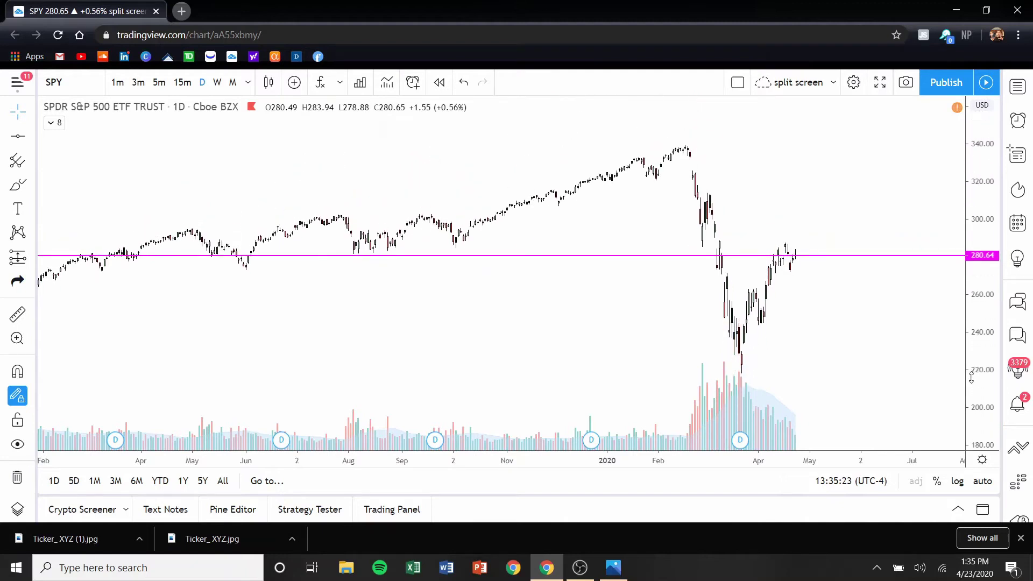
click(18, 136)
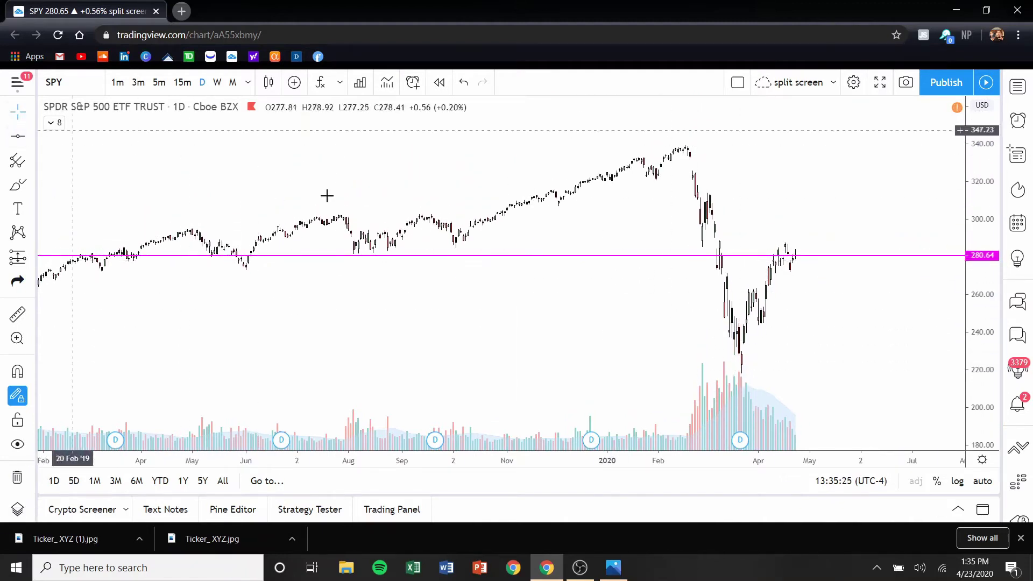
click(762, 373)
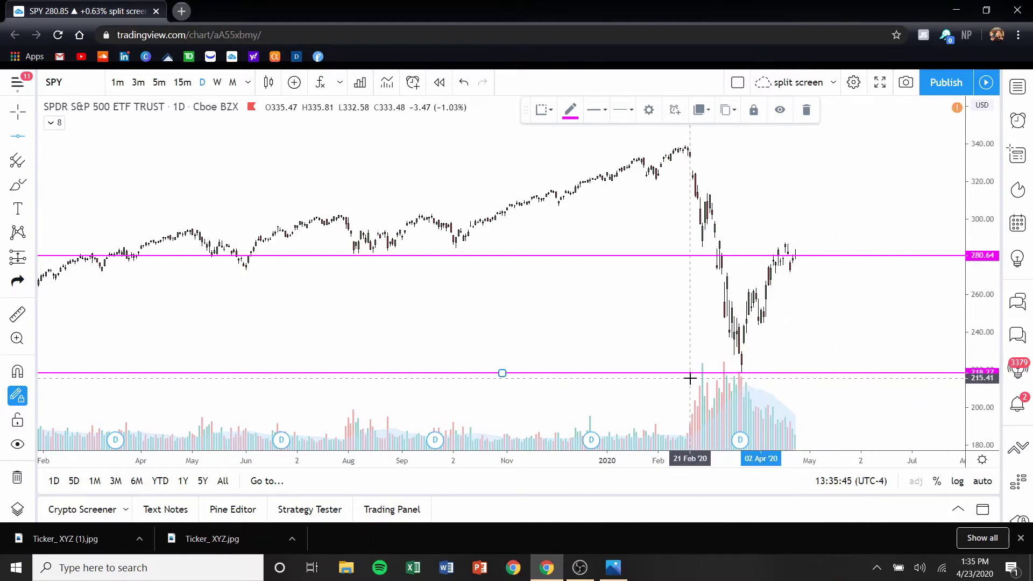
Follow the March 2020 low line back through 2018 and 2017 to find the 2016 candles trading near it.
scroll(745, 373, left, 10)
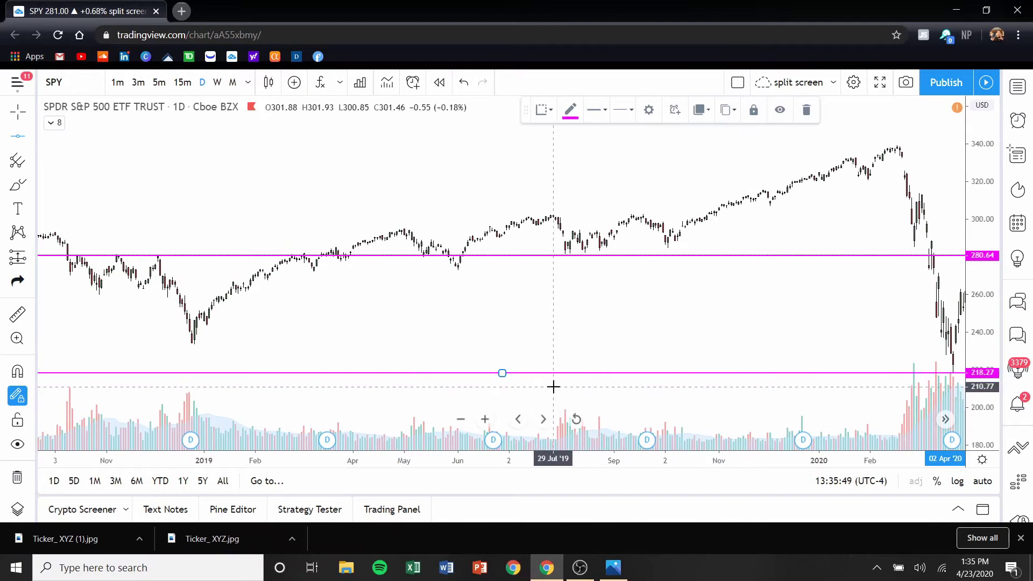
scroll(553, 386, left, 3)
scroll(553, 387, left, 20)
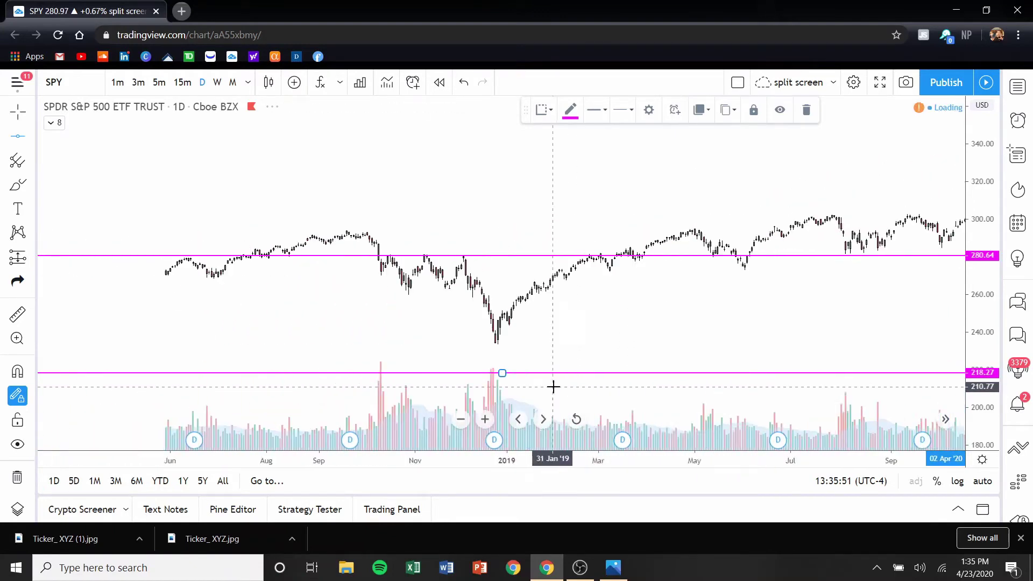
scroll(553, 387, left, 11)
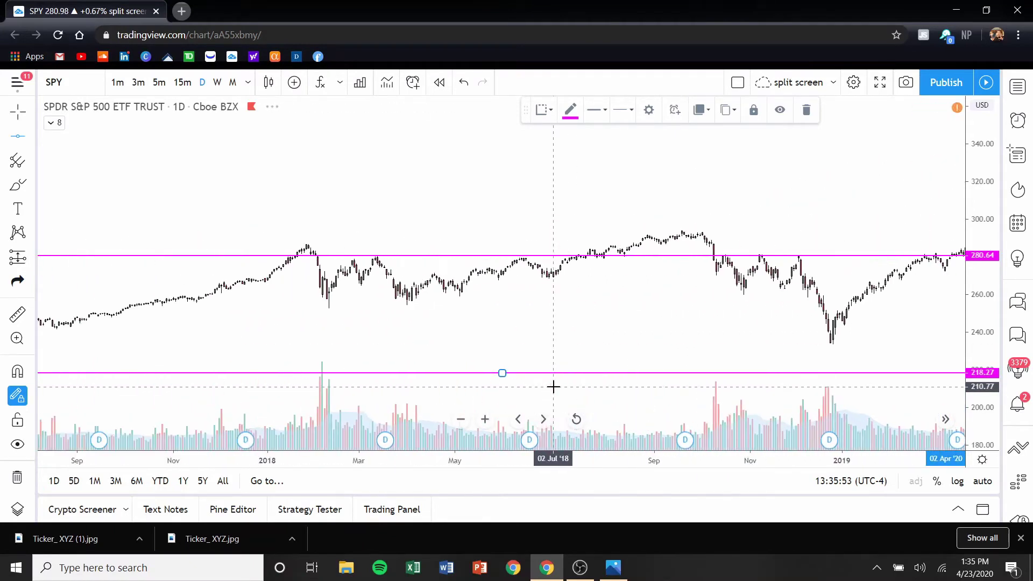
scroll(554, 387, left, 18)
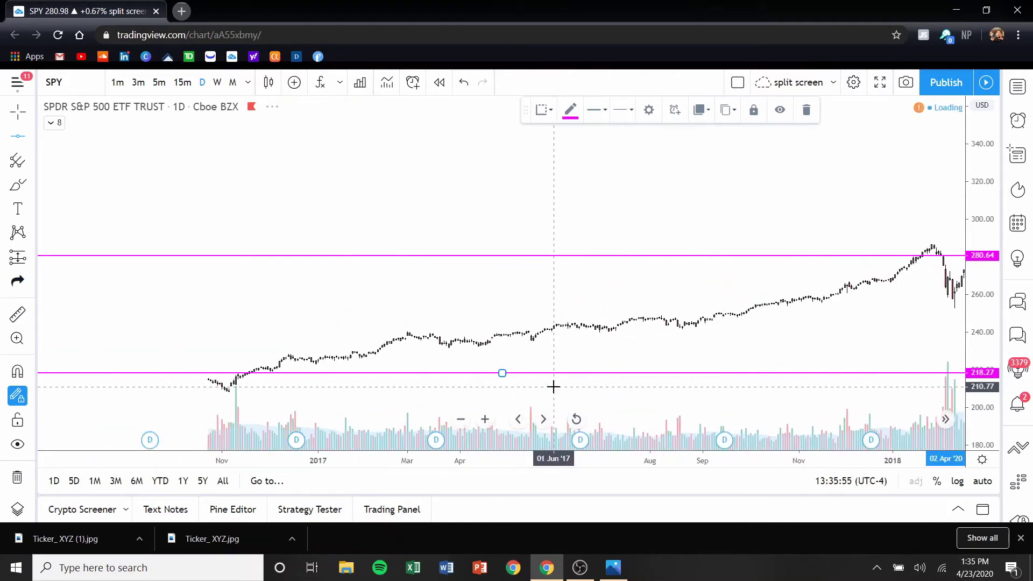
scroll(553, 387, up, 3)
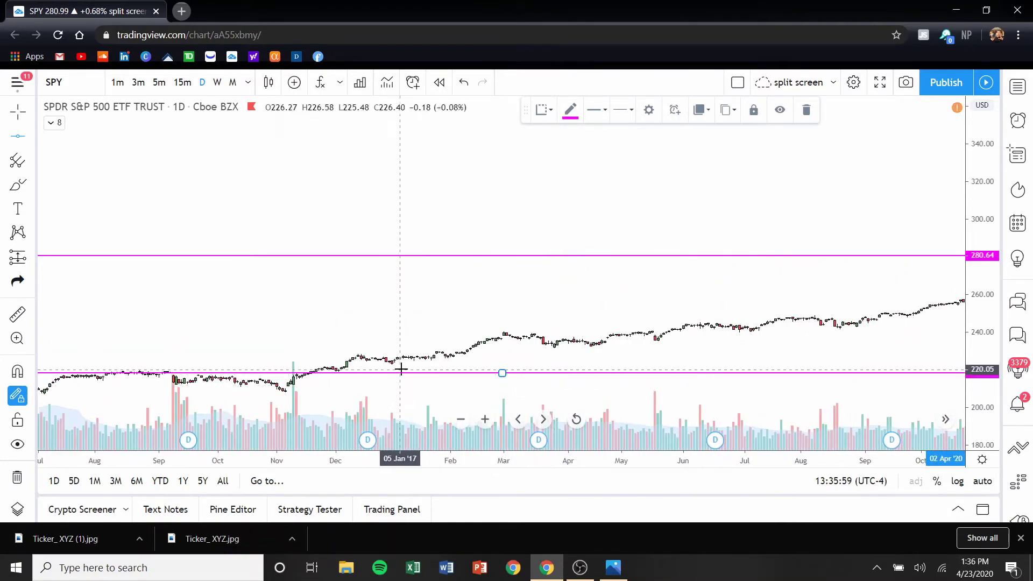
scroll(400, 369, left, 10)
scroll(401, 369, left, 10)
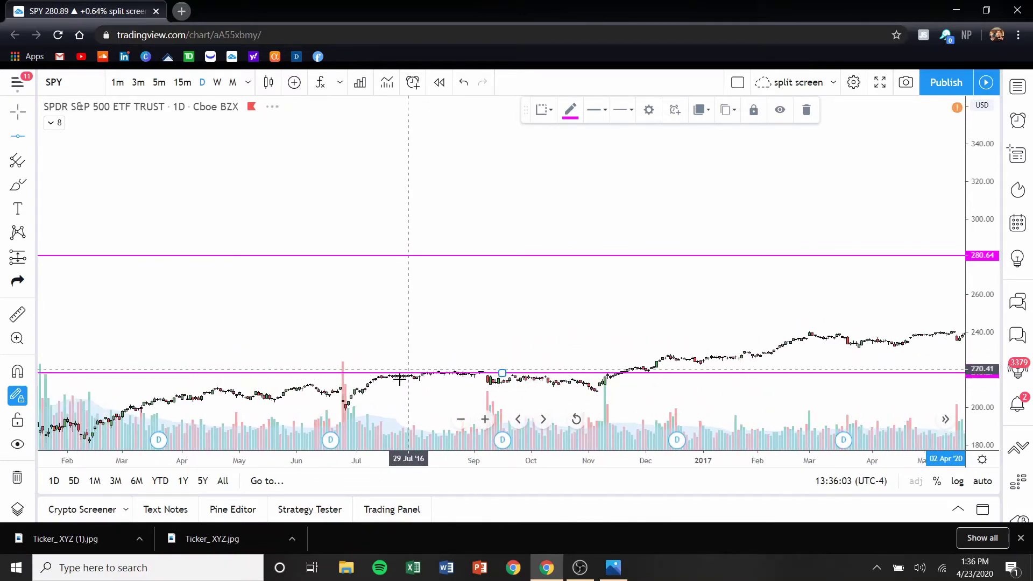
scroll(447, 373, up, 4)
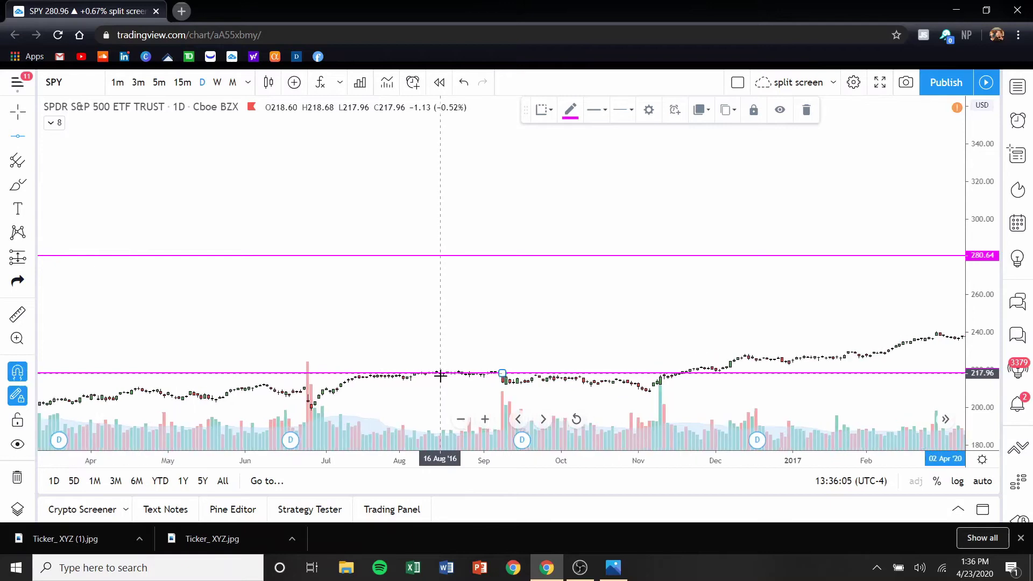
Examine the August to November 2016 price action at the lower line and the move that follows into 2017.
drag(989, 414, 988, 350)
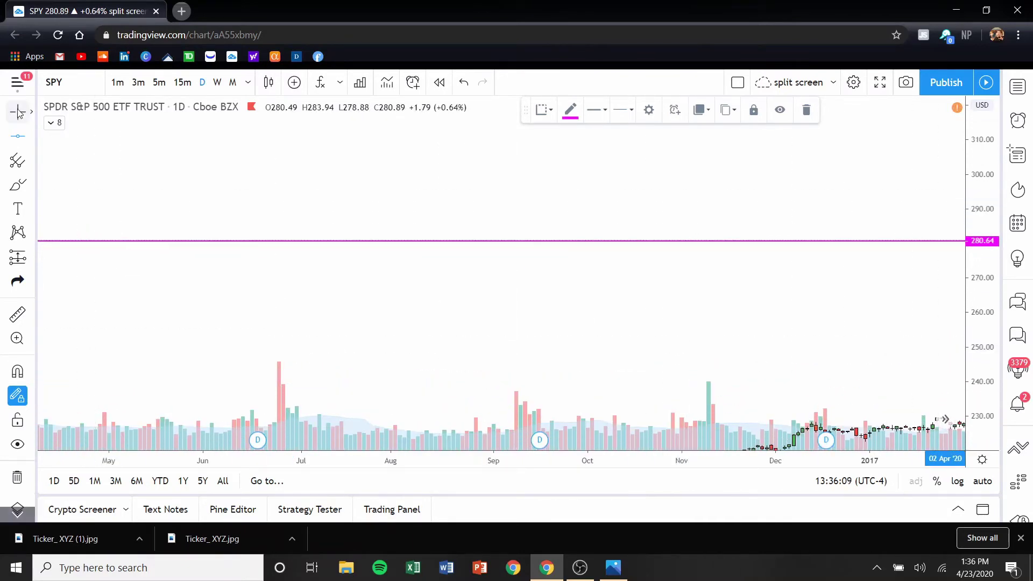
drag(392, 346, 383, 148)
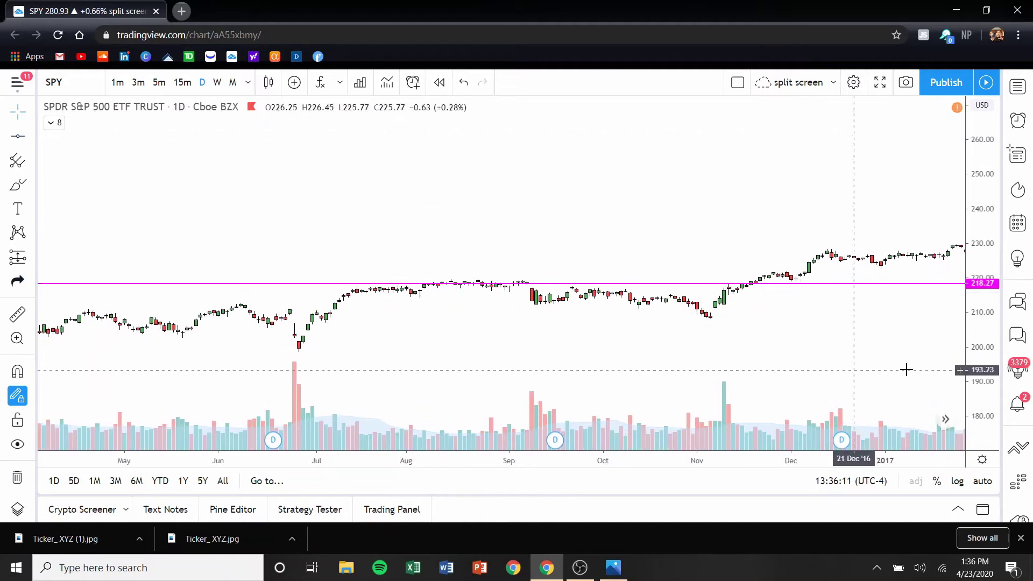
drag(963, 412, 961, 360)
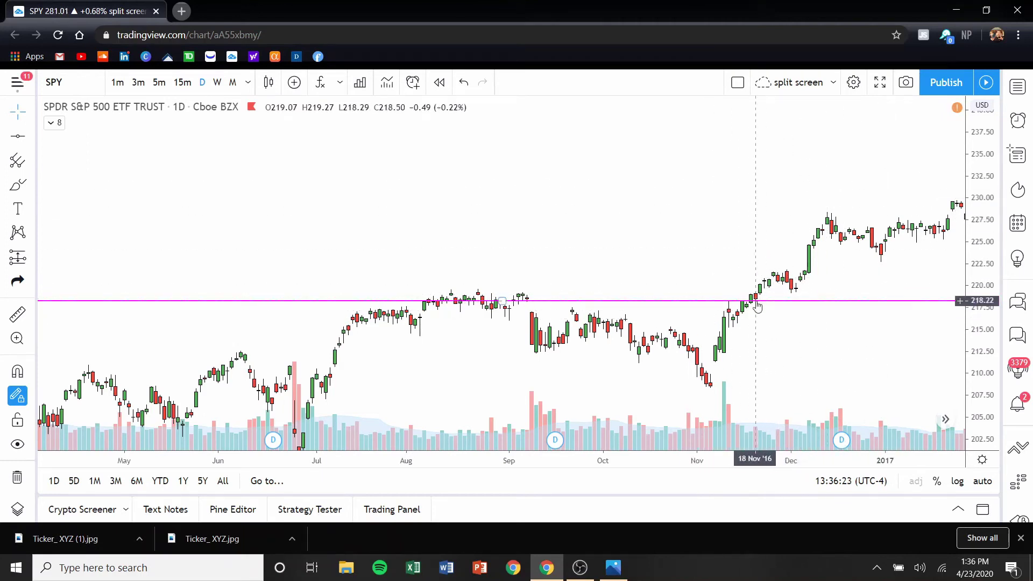
scroll(757, 306, down, 5)
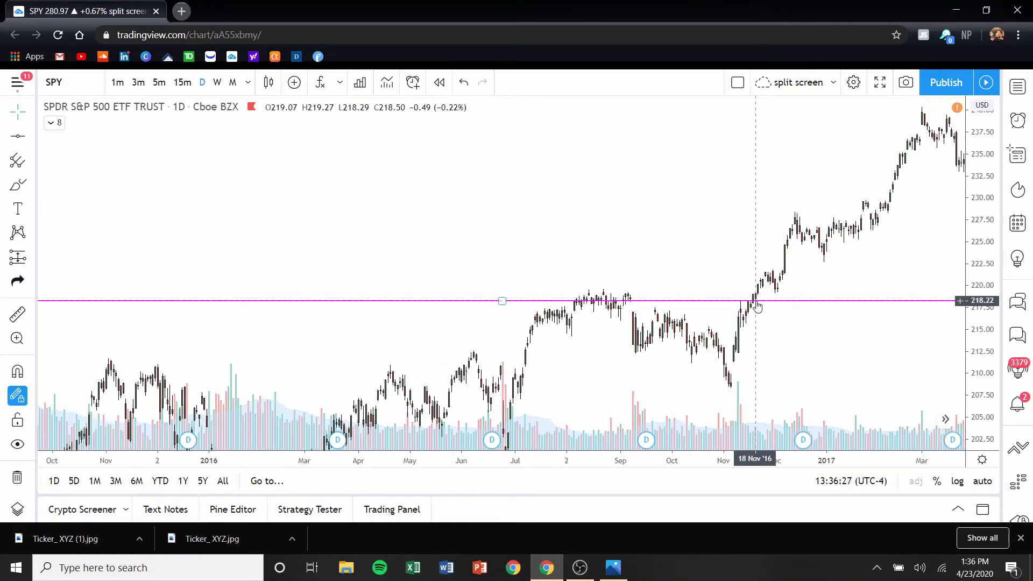
scroll(757, 306, down, 4)
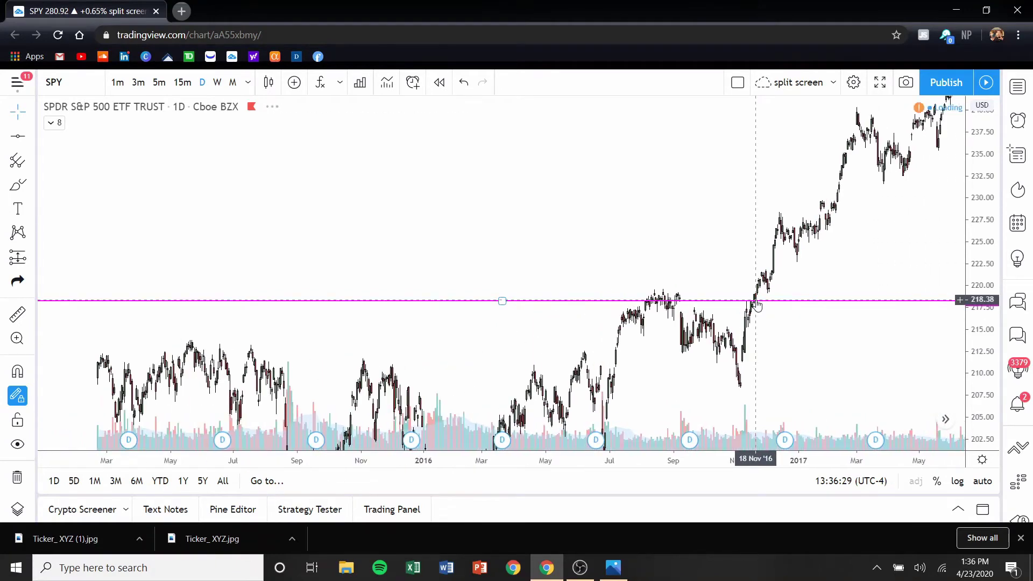
scroll(757, 306, down, 2)
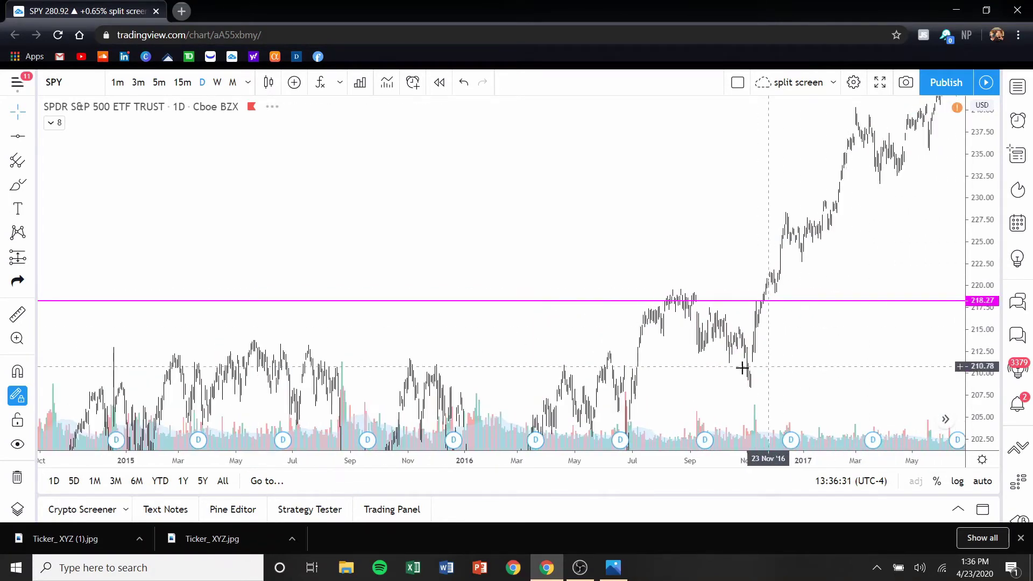
drag(758, 367, 653, 366)
drag(751, 369, 330, 404)
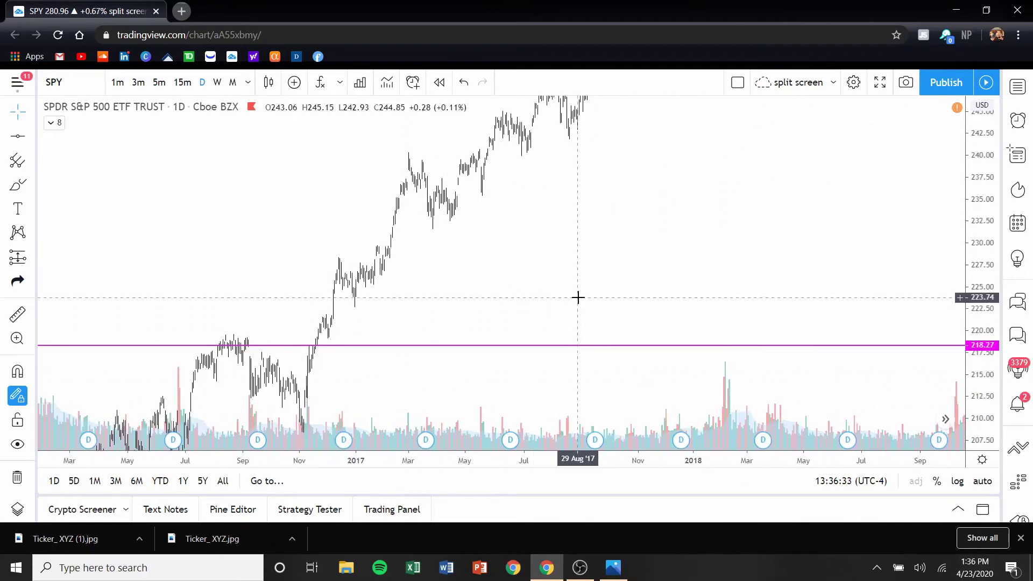
Review both horizontal lines together against SPY price action from 2016 through April 2020.
scroll(578, 297, down, 3)
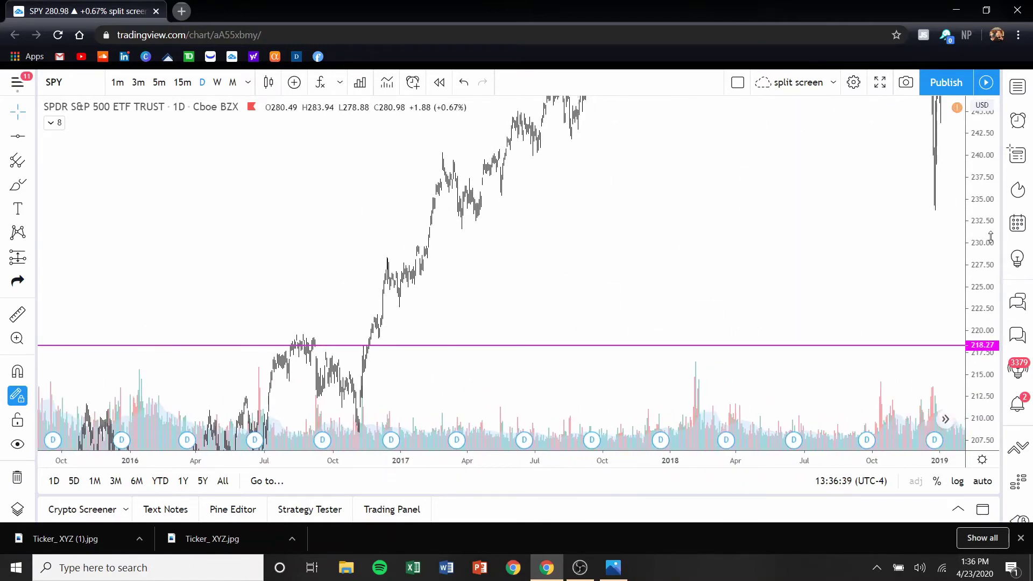
drag(986, 183, 982, 329)
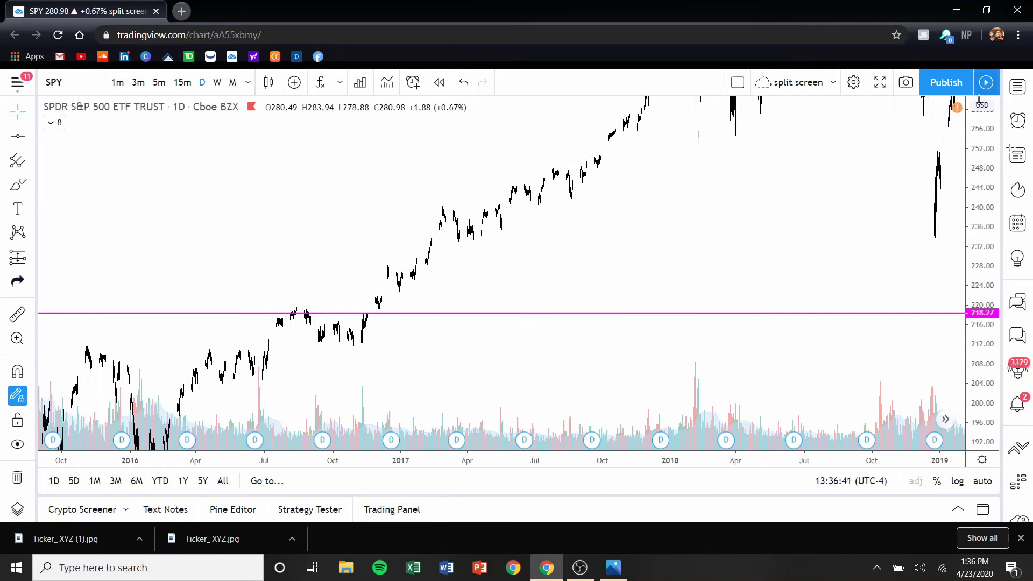
drag(983, 140, 984, 323)
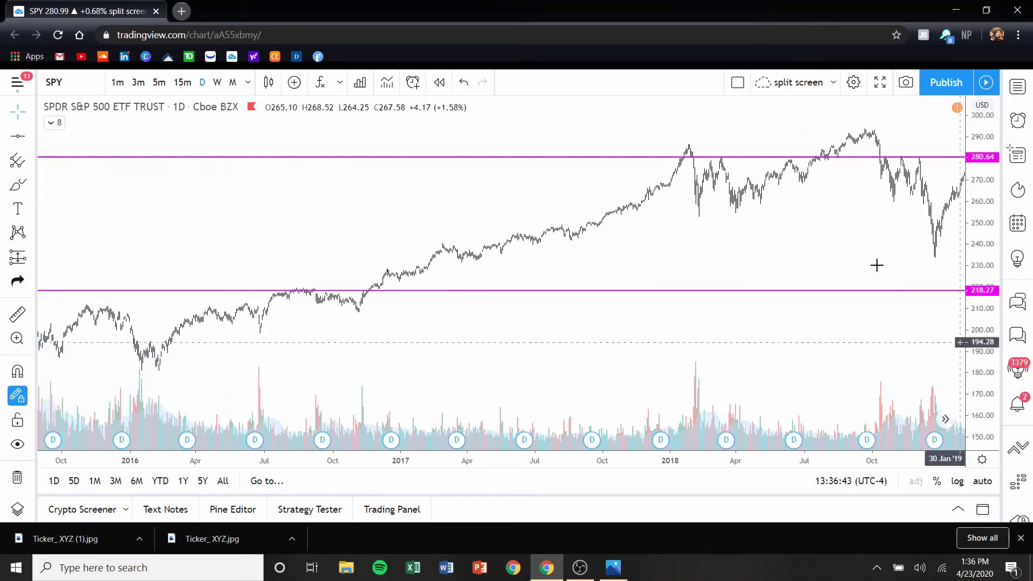
drag(712, 325, 506, 353)
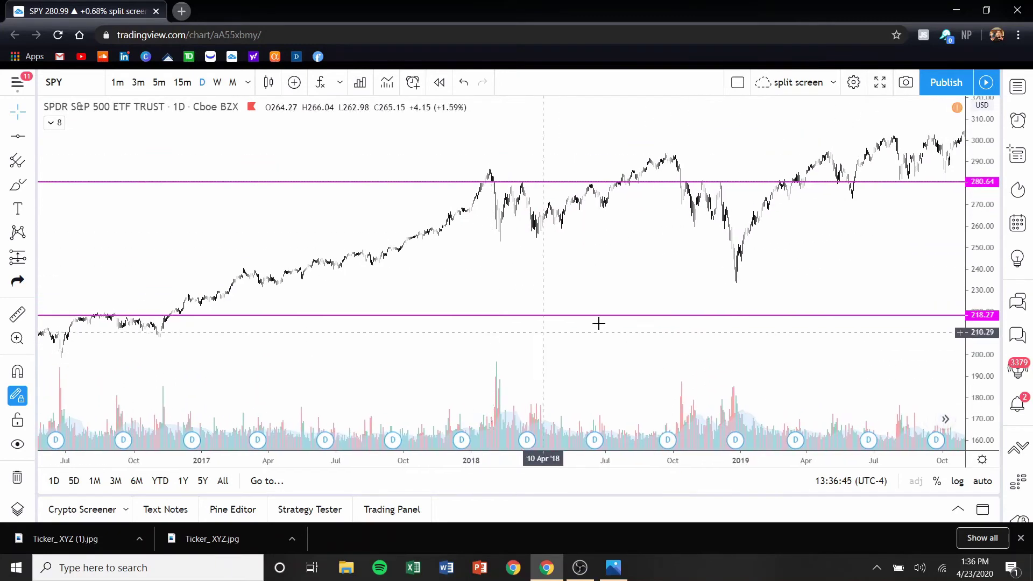
drag(848, 261, 624, 297)
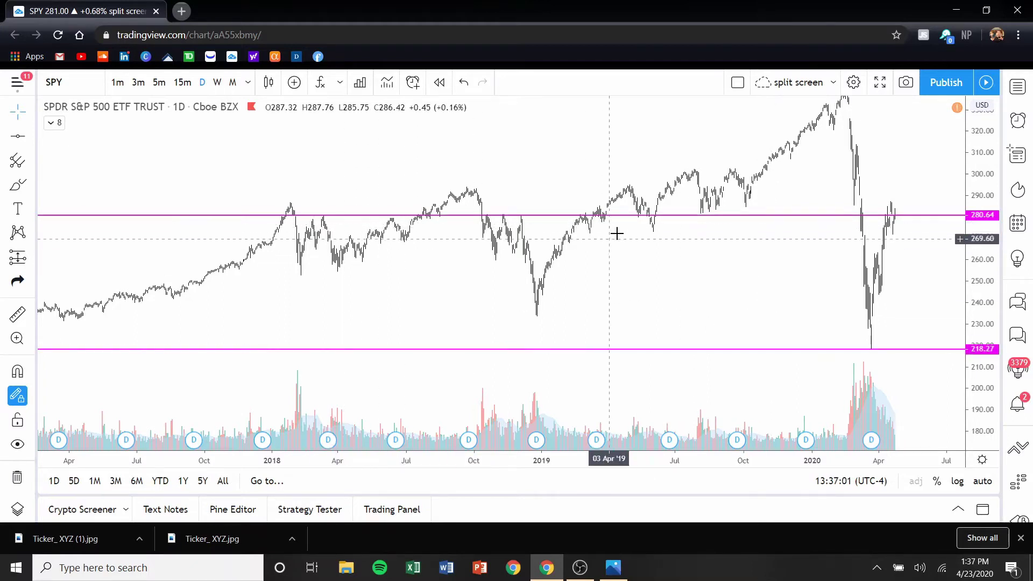
scroll(720, 230, right, 5)
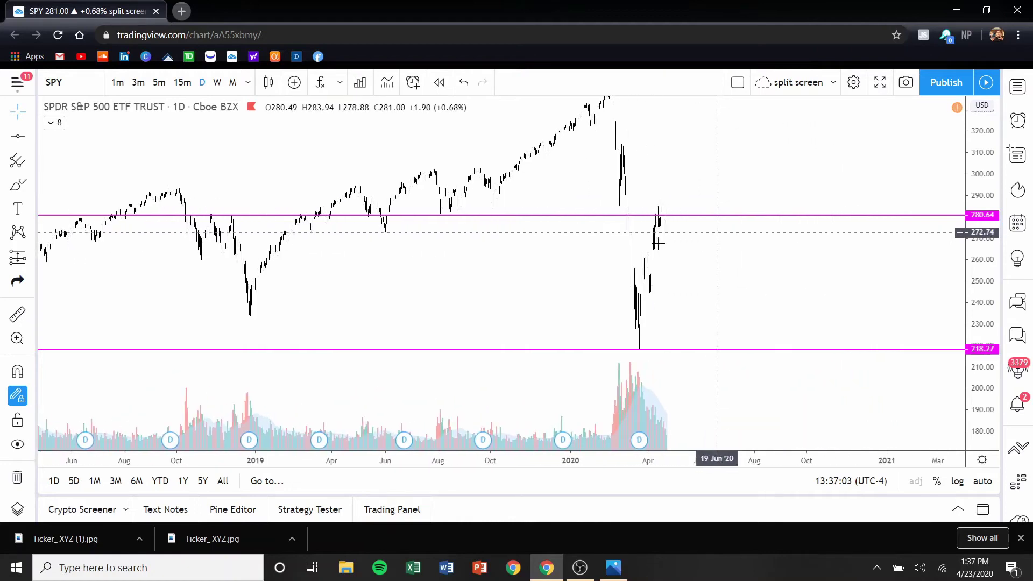
Switch the chart to the 3-minute interval and frame the April 23 candles around the 280.64 line.
click(139, 84)
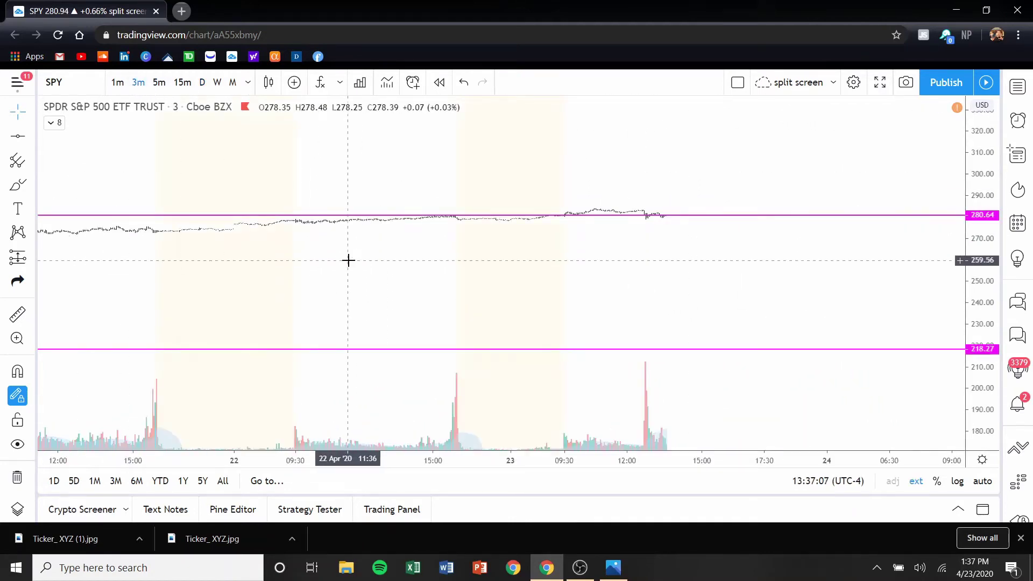
scroll(348, 261, up, 5)
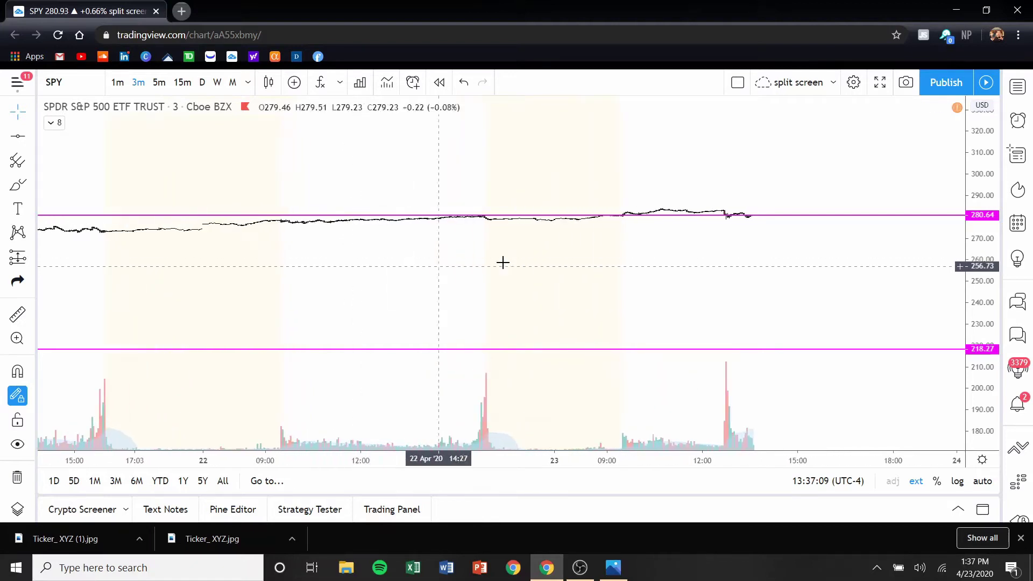
scroll(528, 289, up, 5)
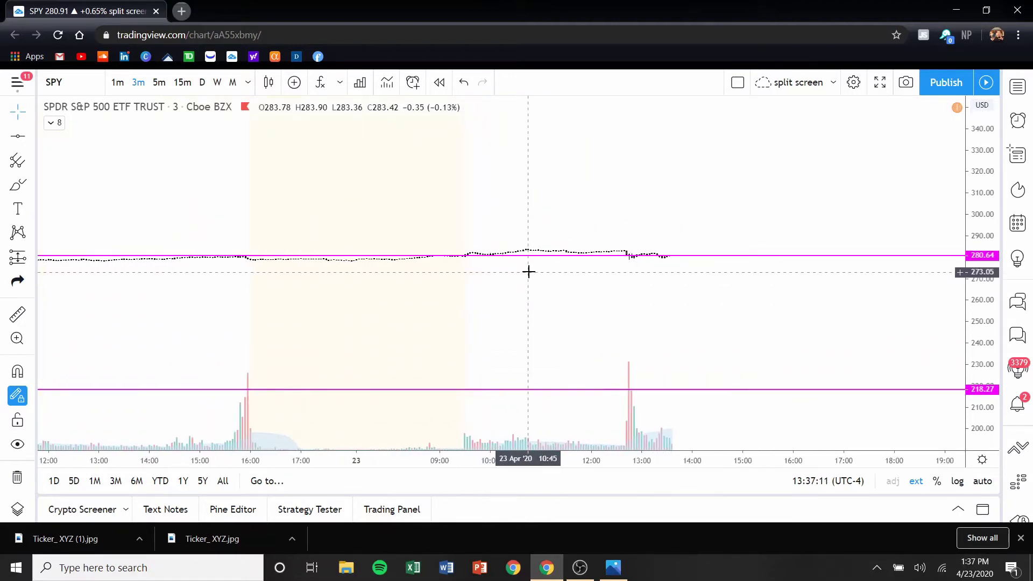
scroll(528, 272, up, 5)
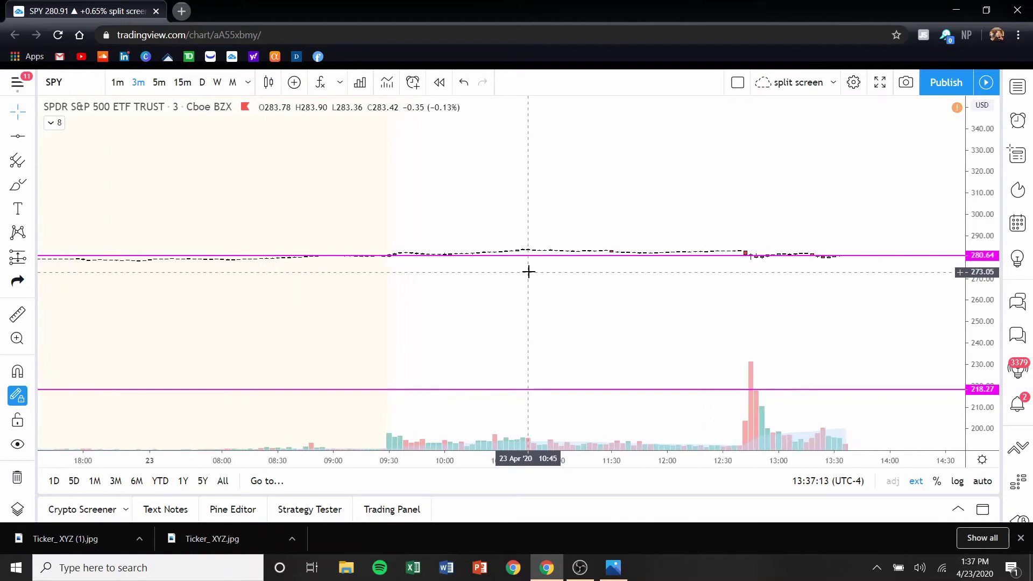
scroll(528, 272, up, 2)
drag(978, 414, 973, 217)
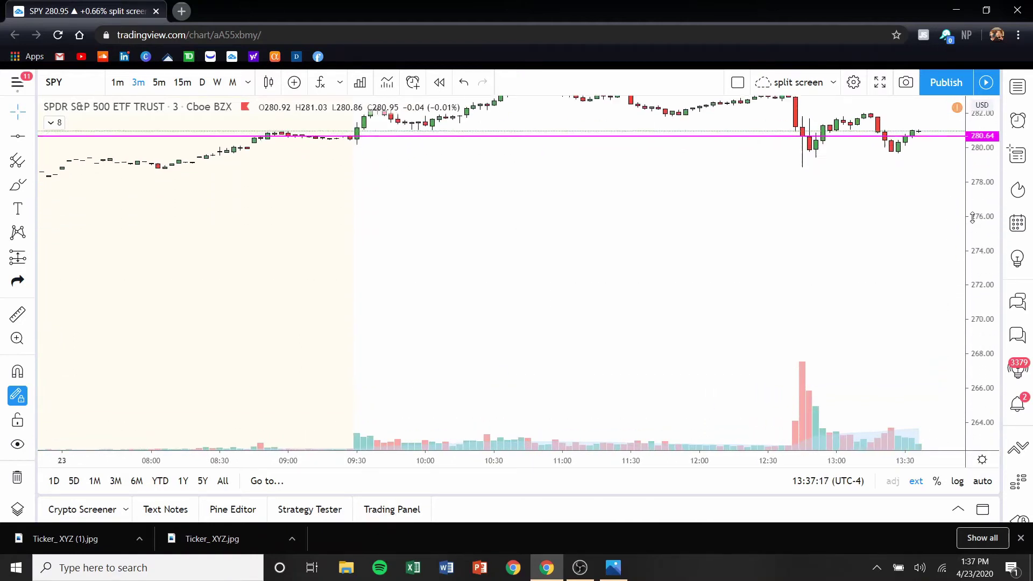
drag(786, 230, 769, 393)
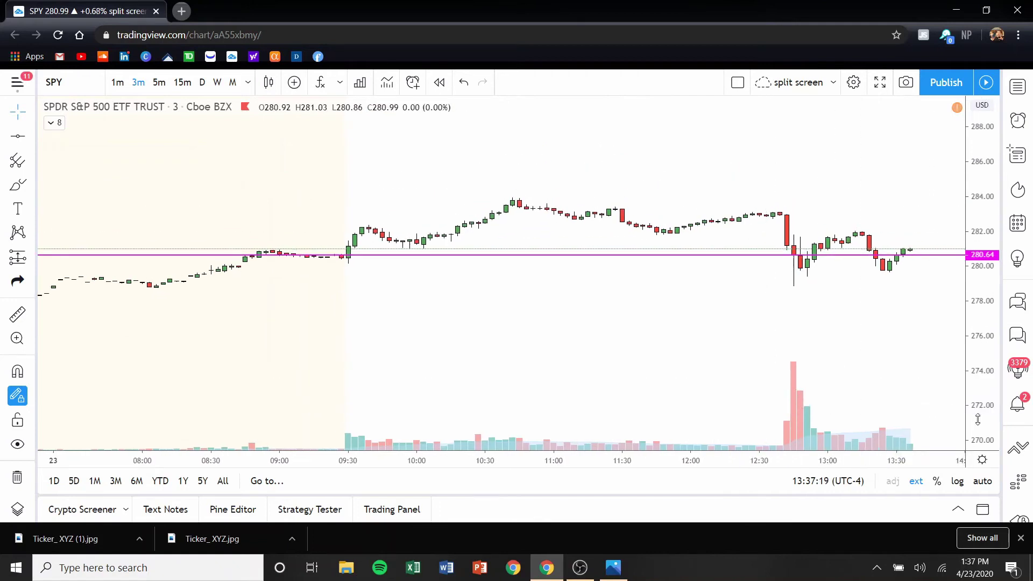
drag(977, 419, 941, 270)
drag(738, 295, 603, 339)
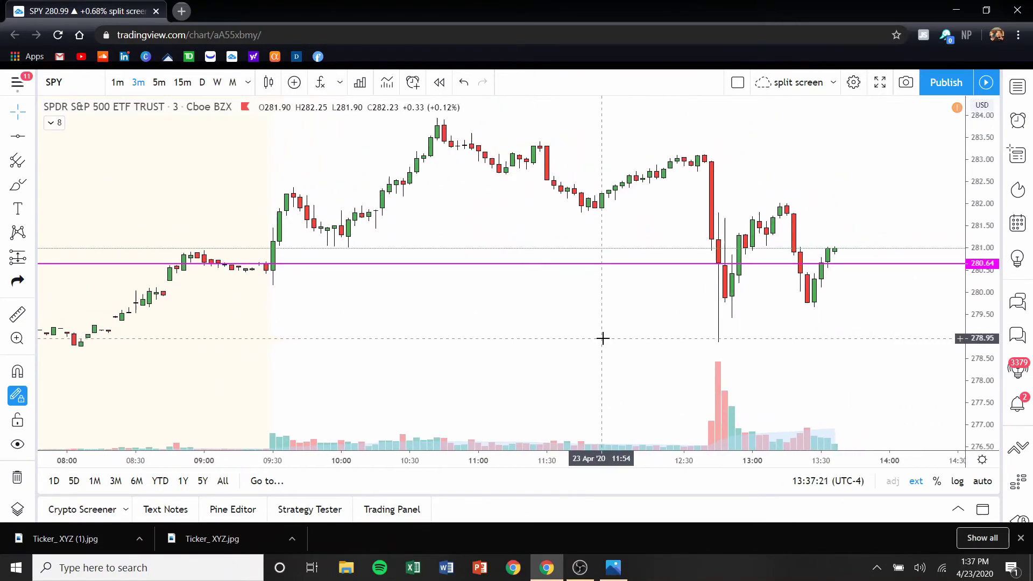
Remove all drawings from the chart and review the price action from April 22 afternoon through the April 23 session.
click(17, 477)
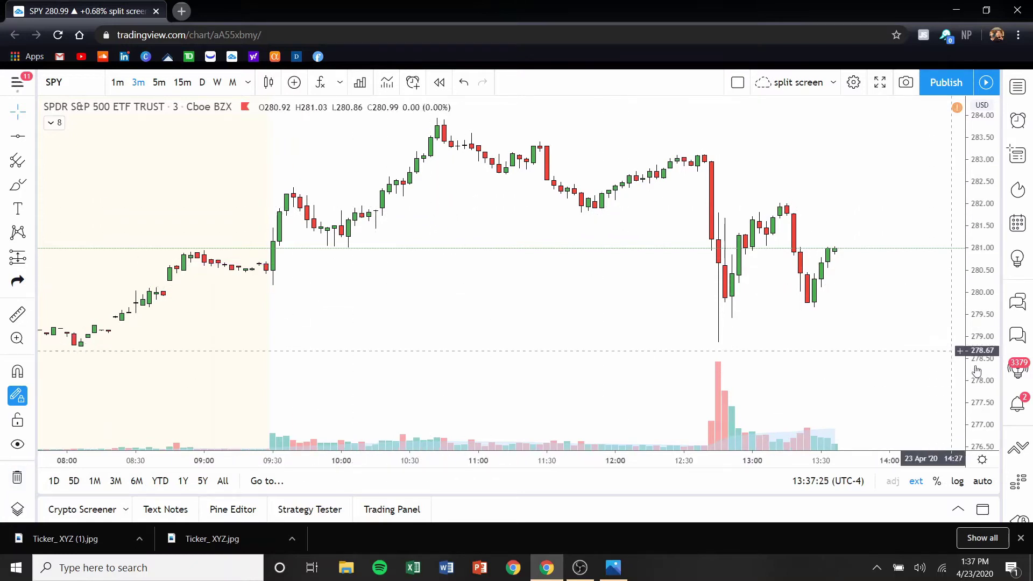
drag(491, 321, 470, 382)
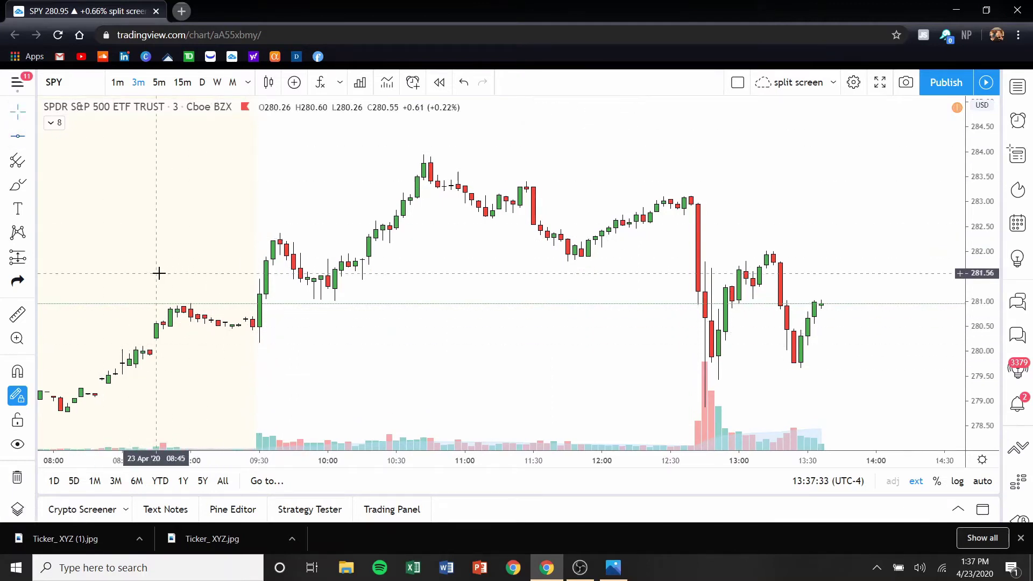
drag(156, 272, 491, 240)
drag(338, 301, 708, 239)
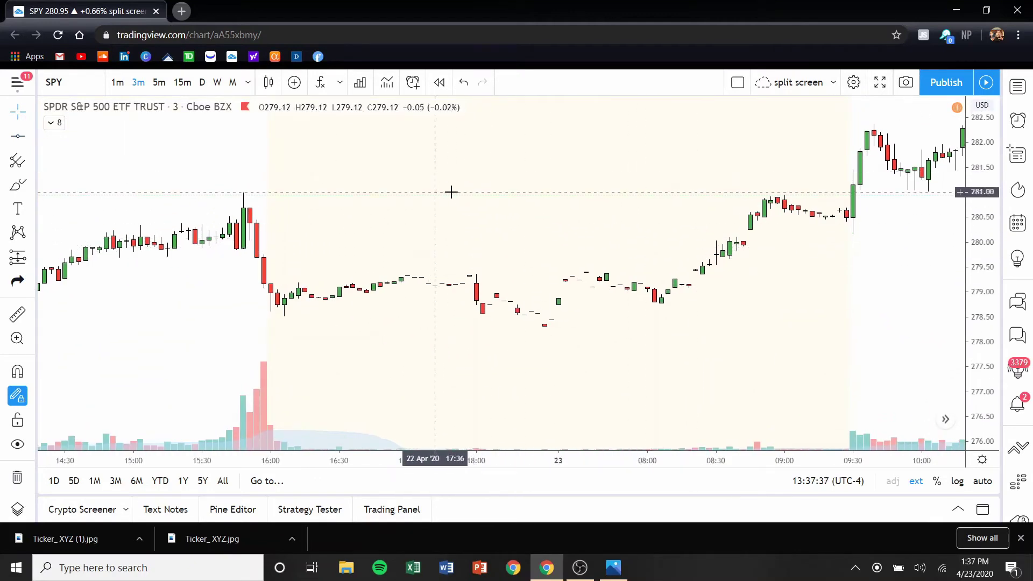
drag(730, 270, 362, 398)
drag(775, 252, 523, 273)
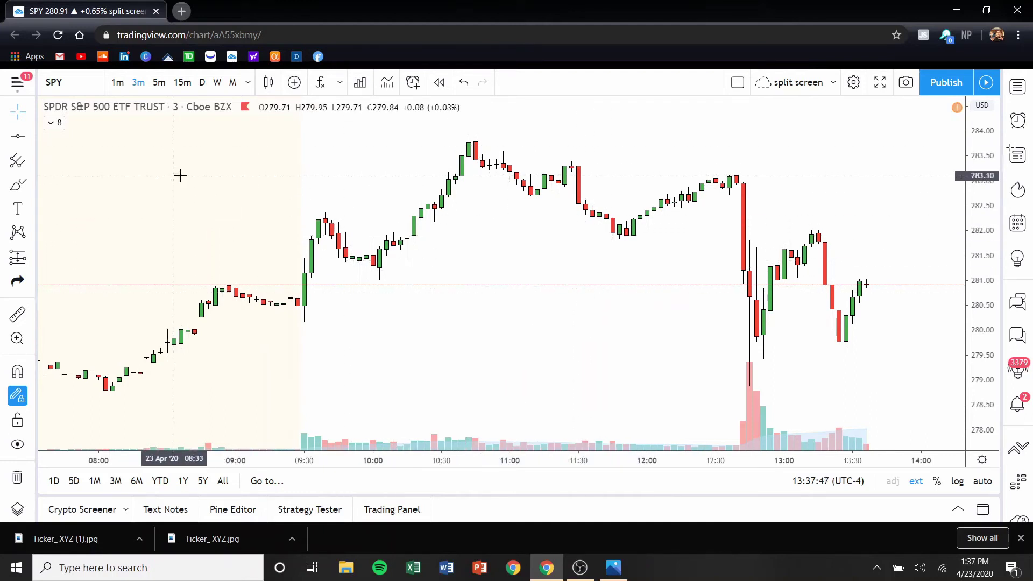
Draw horizontal lines at the April 23 early morning high, about 282.19, and the following pullback low, about 281.03.
click(20, 139)
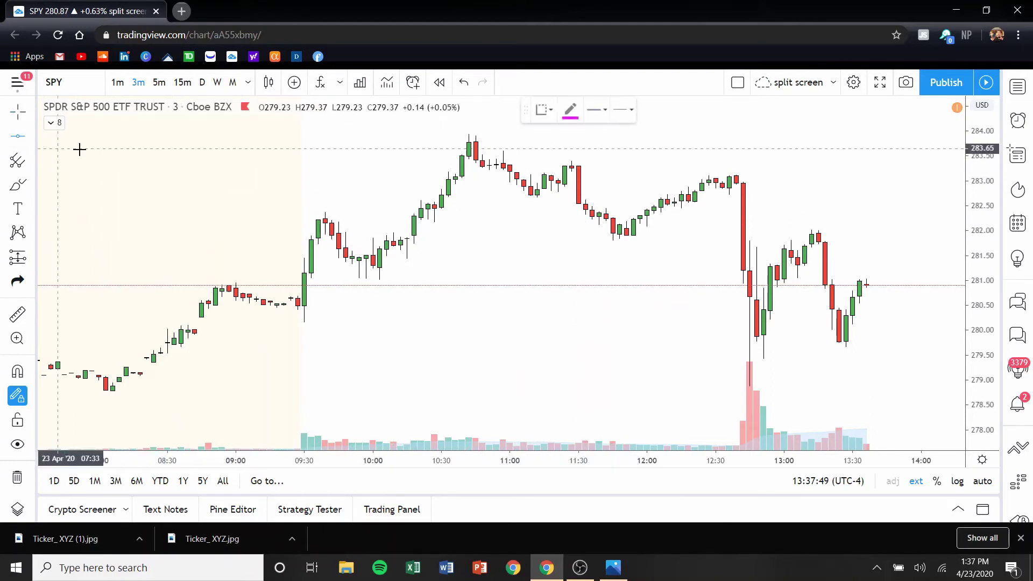
click(325, 221)
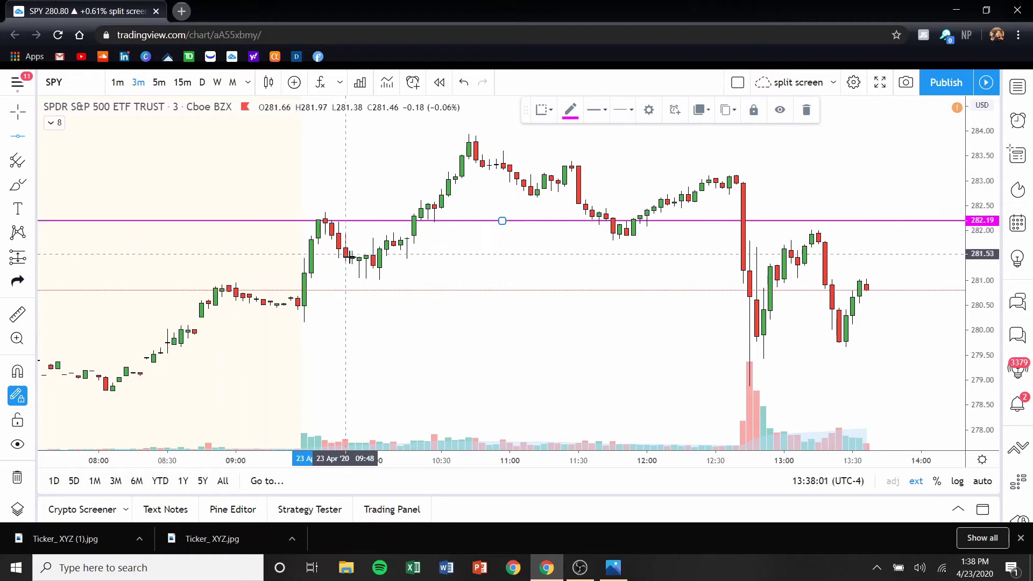
click(375, 278)
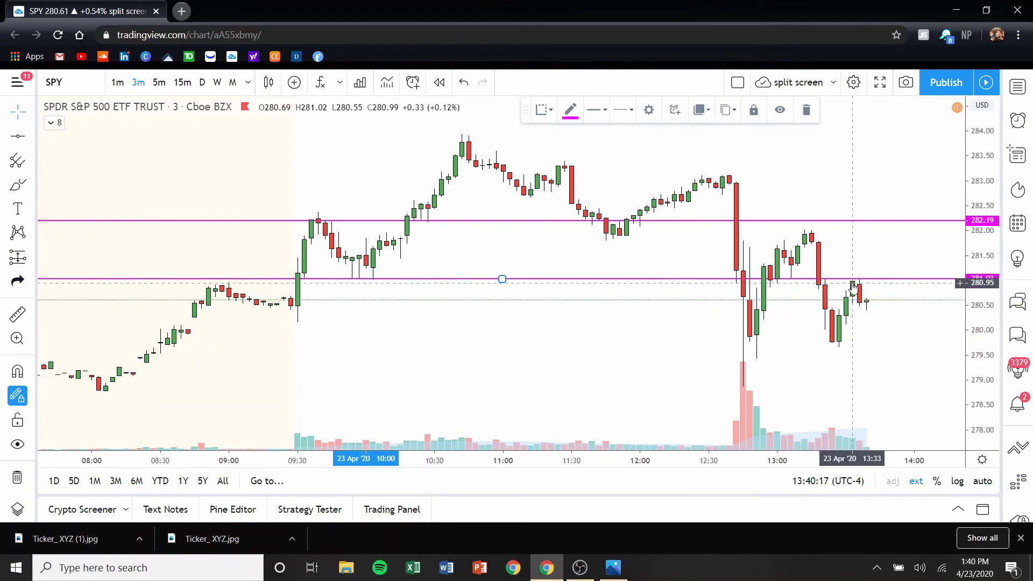
Examine closely how the candles from 12:42 to 13:39 on April 23 react to the 281.03 line.
scroll(853, 283, up, 5)
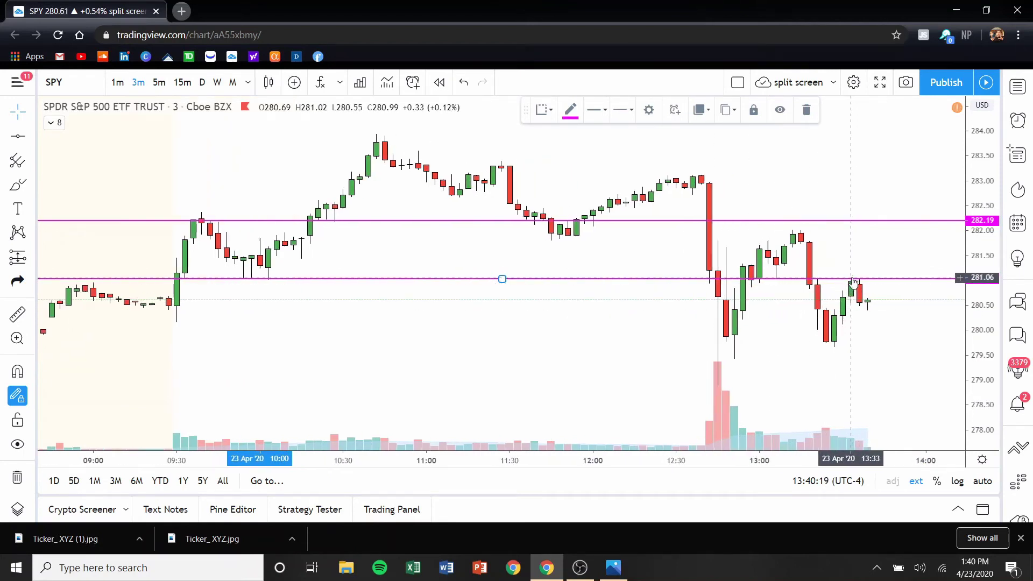
scroll(853, 282, up, 4)
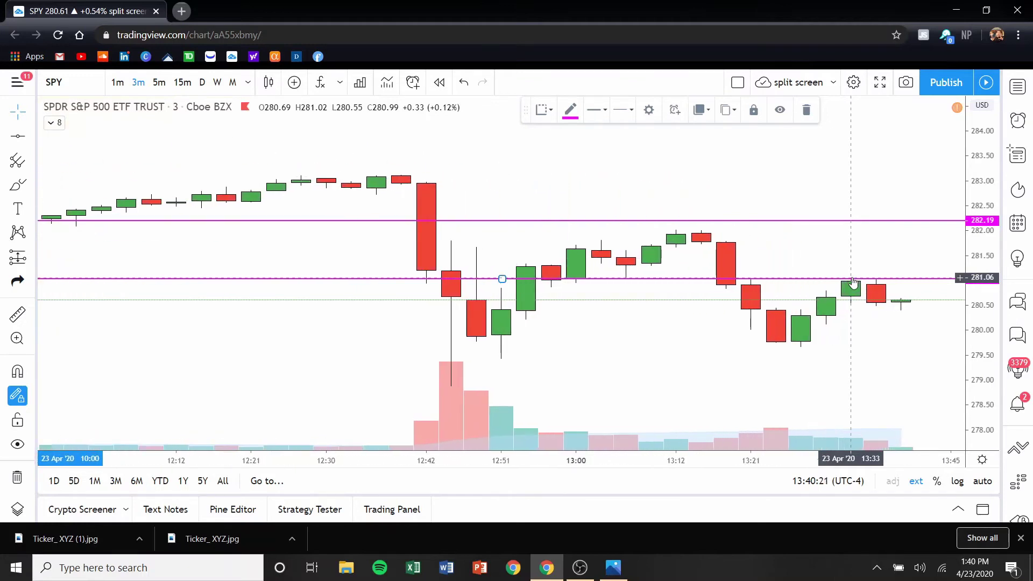
drag(975, 366, 964, 128)
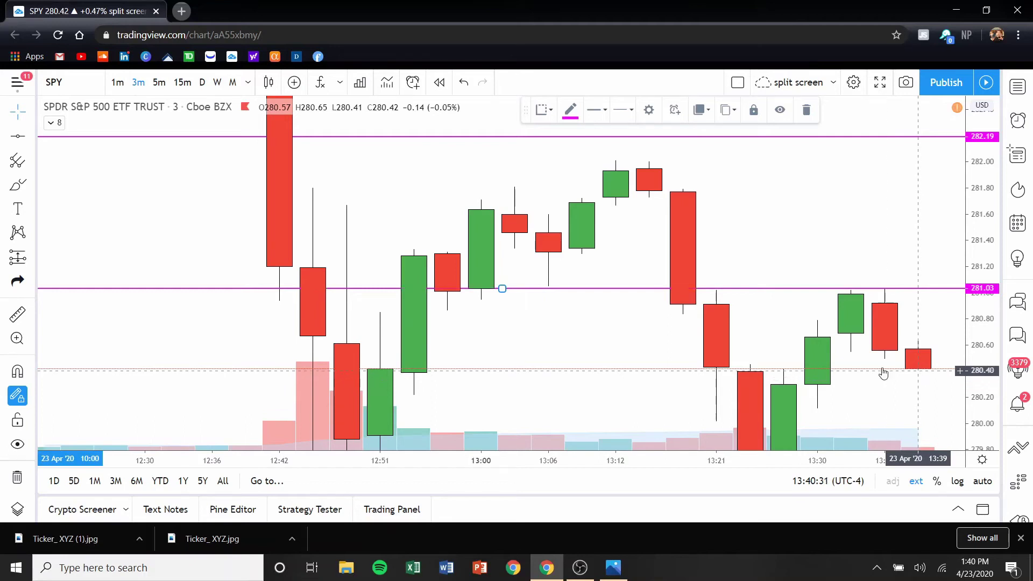
scroll(676, 316, down, 1)
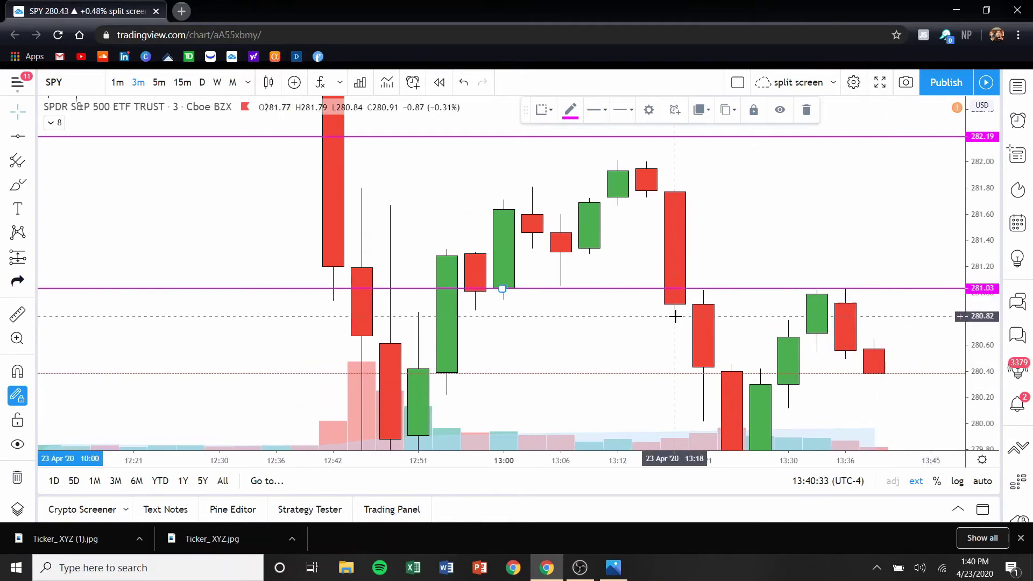
scroll(846, 359, down, 1)
scroll(846, 359, down, 3)
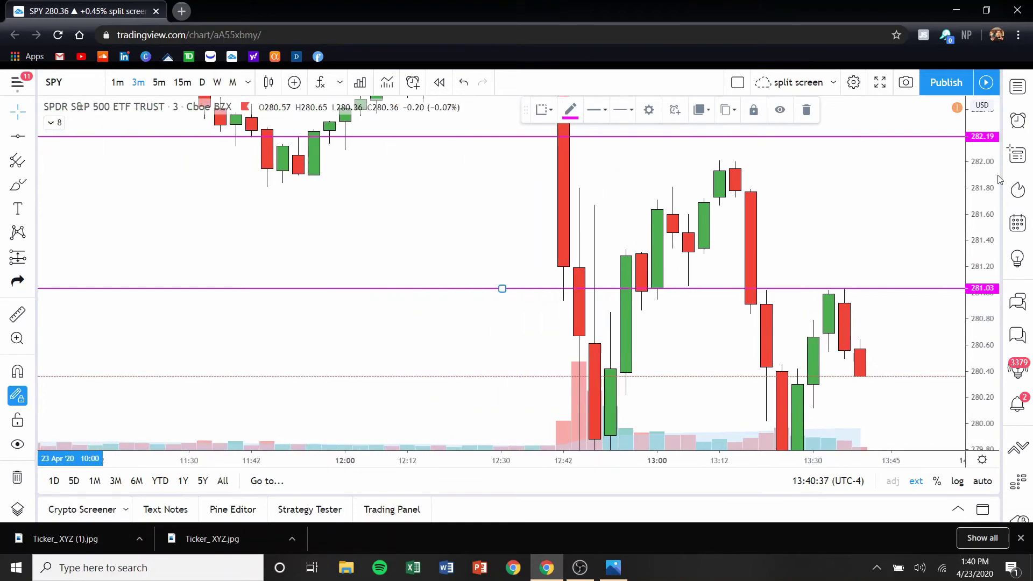
drag(999, 182, 985, 346)
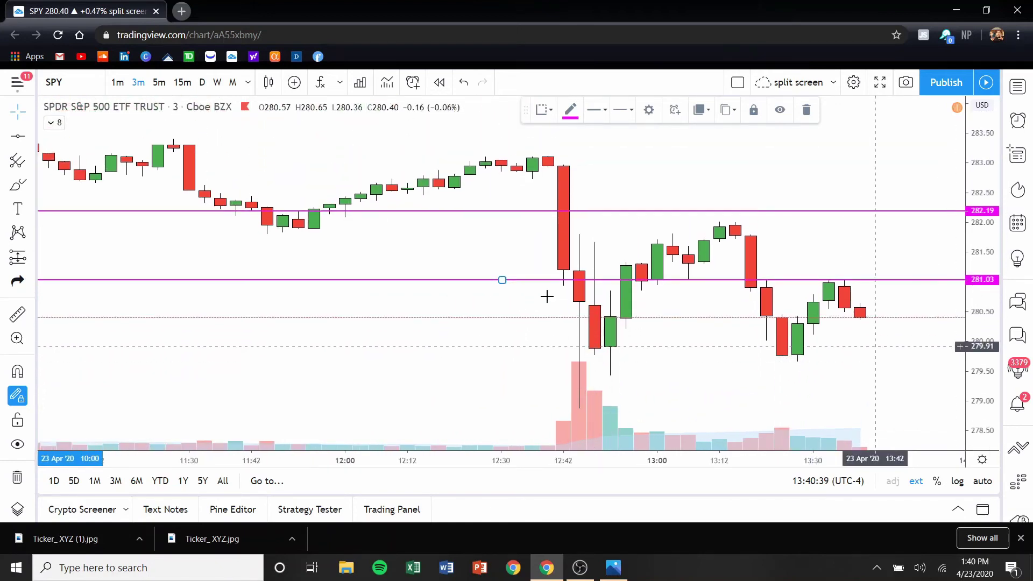
Review the full April 23 session, including premarket, against the 282.19 and 281.03 lines.
scroll(530, 292, down, 2)
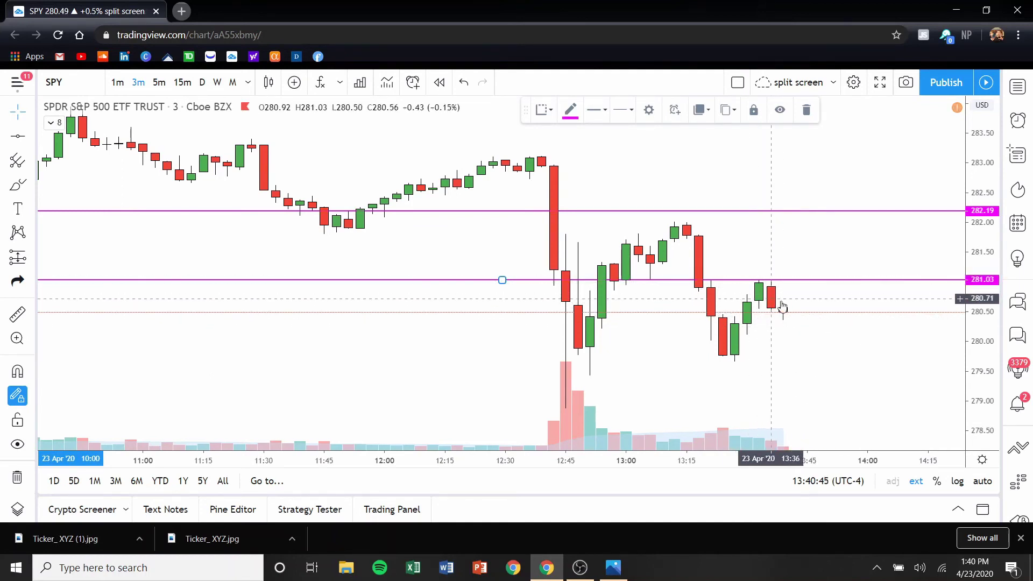
scroll(703, 320, down, 2)
scroll(702, 320, down, 1)
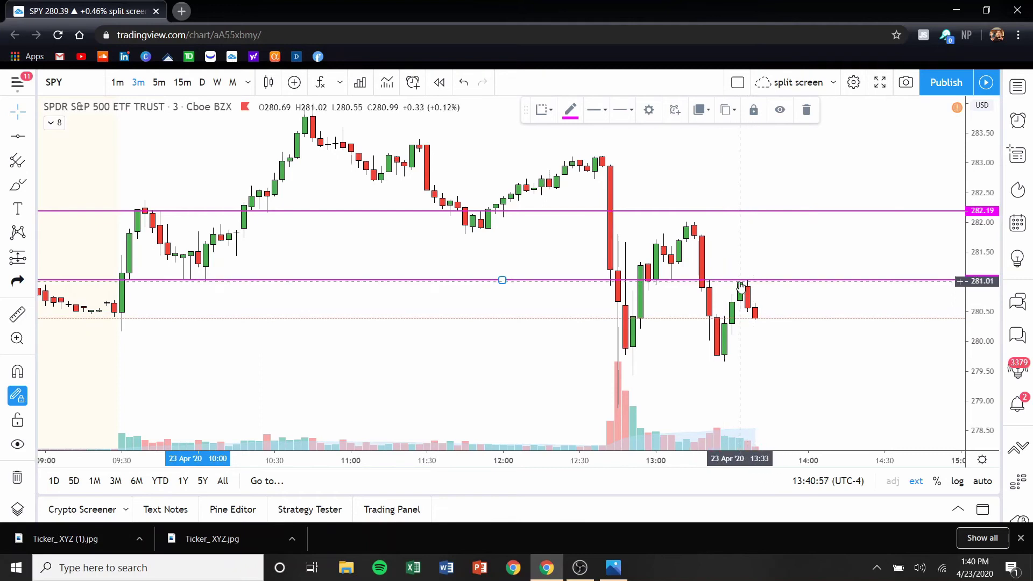
scroll(761, 283, left, 10)
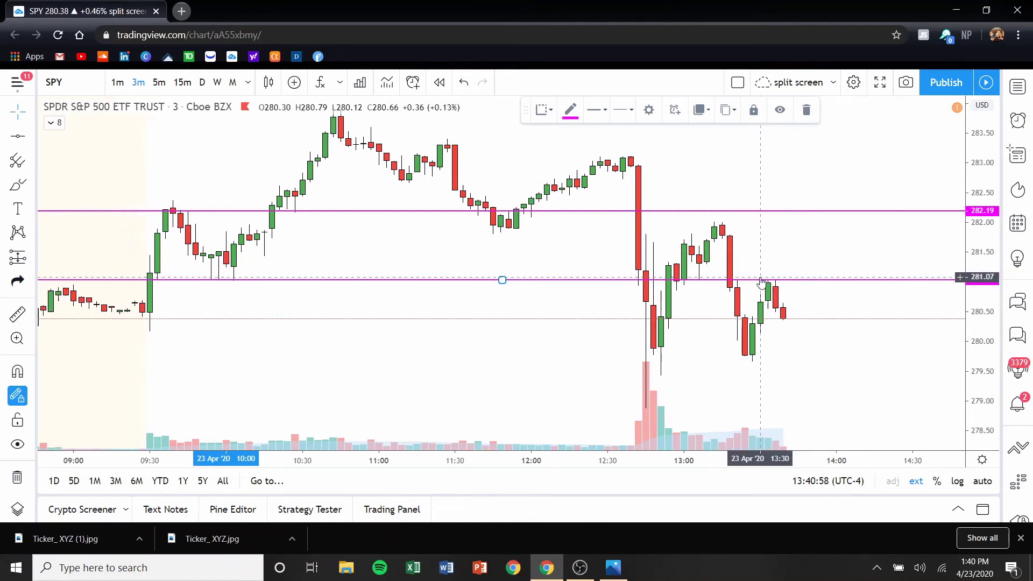
scroll(565, 266, down, 3)
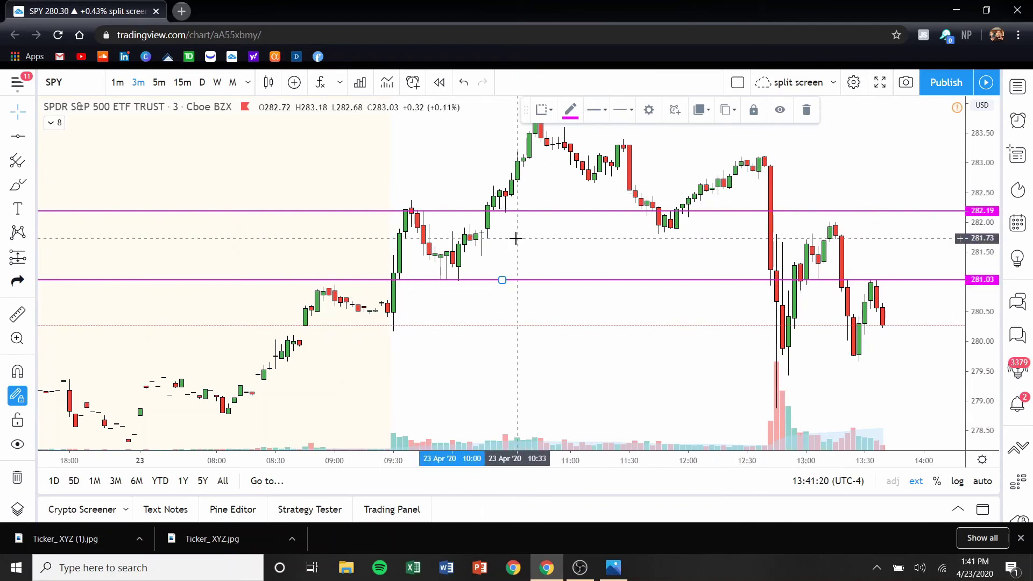
Compare the two intraday lines with price action on the daily and weekly charts, focusing on late 2018 to April 2020.
click(202, 82)
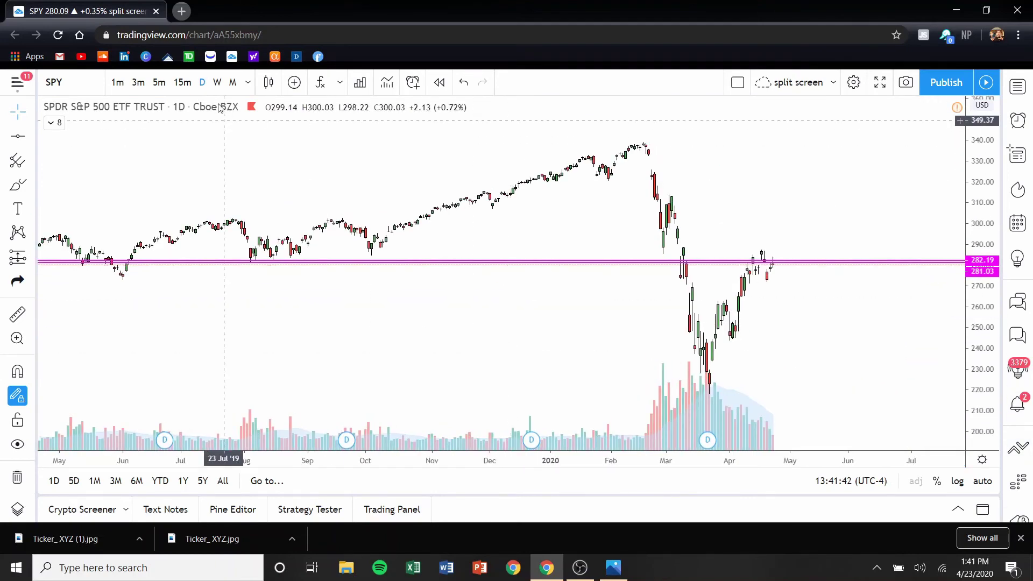
click(216, 81)
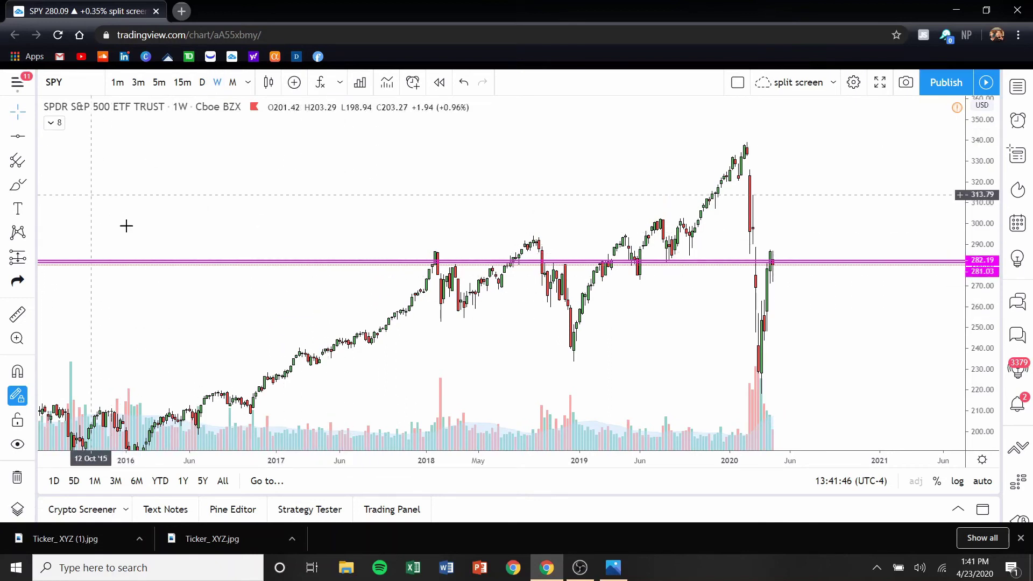
click(265, 265)
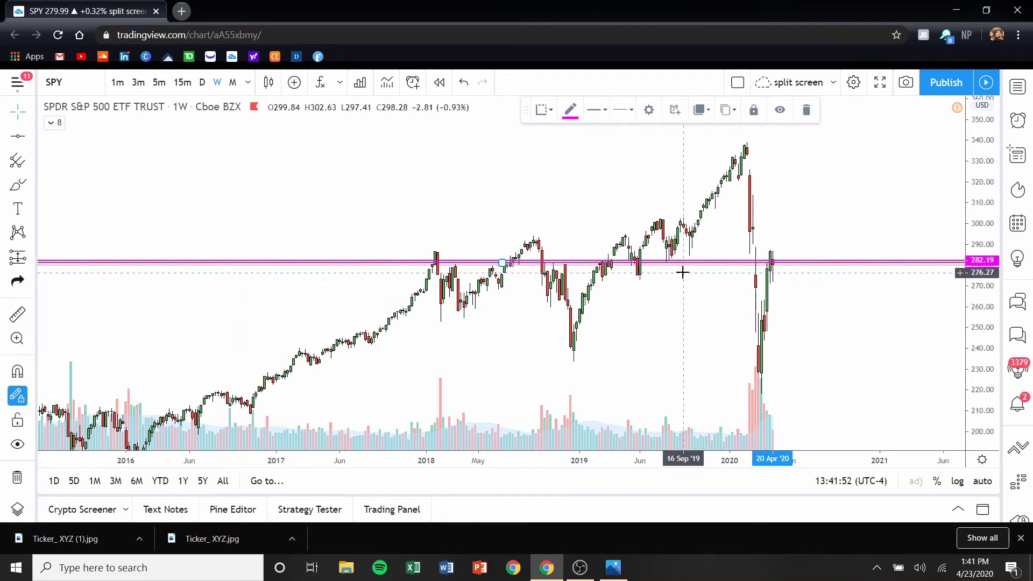
scroll(732, 256, up, 6)
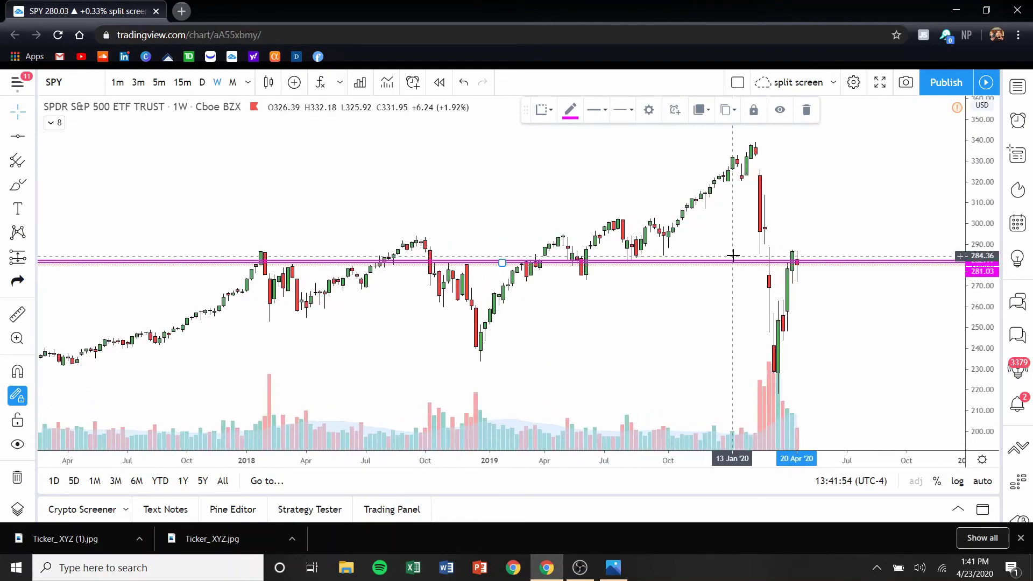
scroll(733, 255, right, 4)
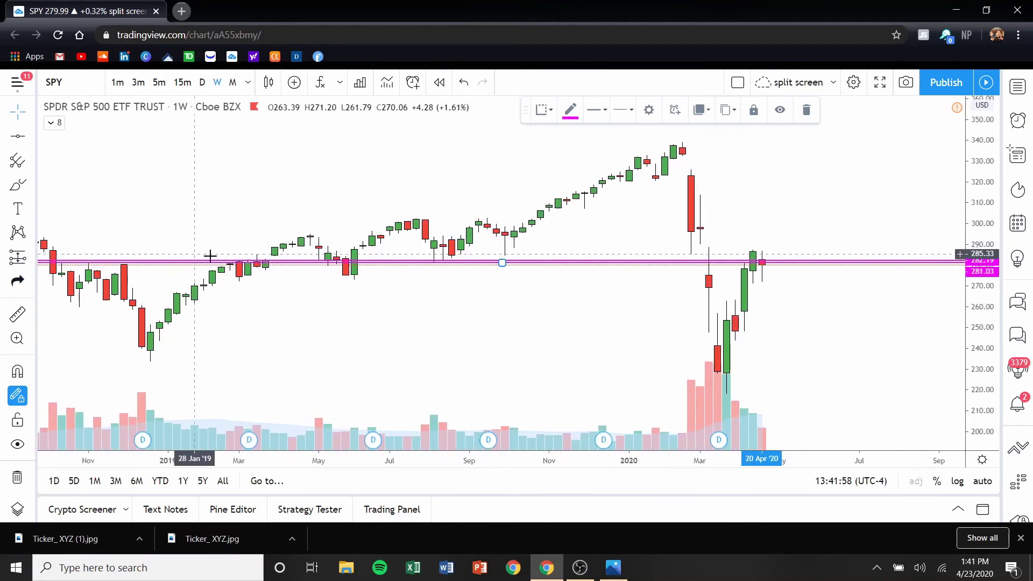
Draw a horizontal line at the March 2020 low on the weekly chart, about 218.06.
scroll(196, 258, down, 4)
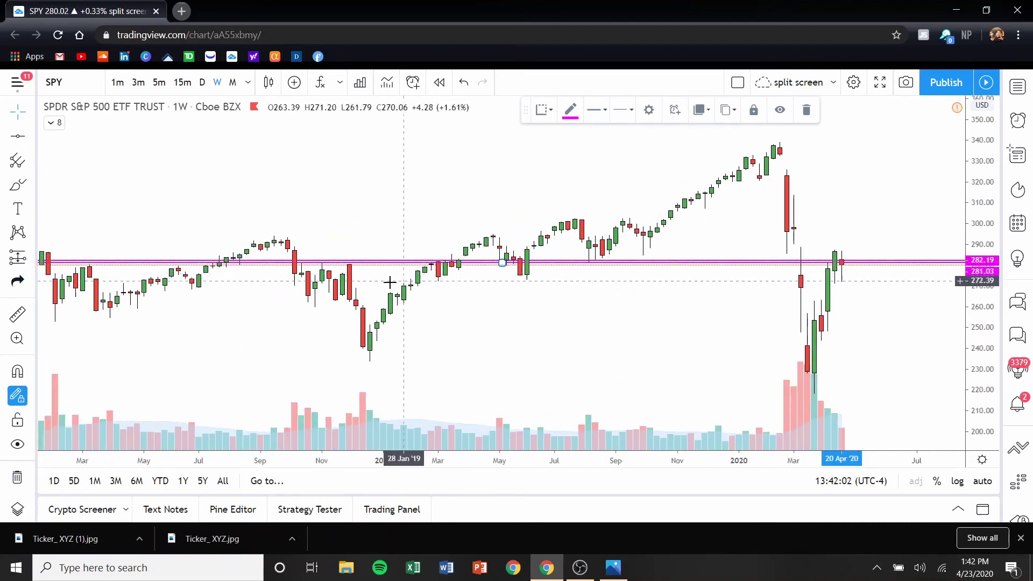
scroll(440, 277, down, 5)
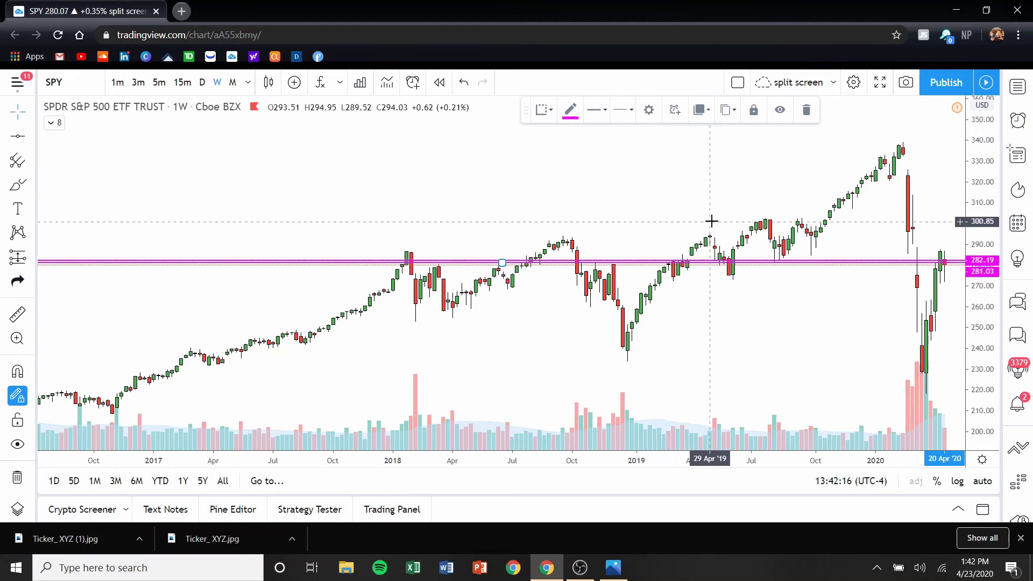
scroll(689, 269, right, 5)
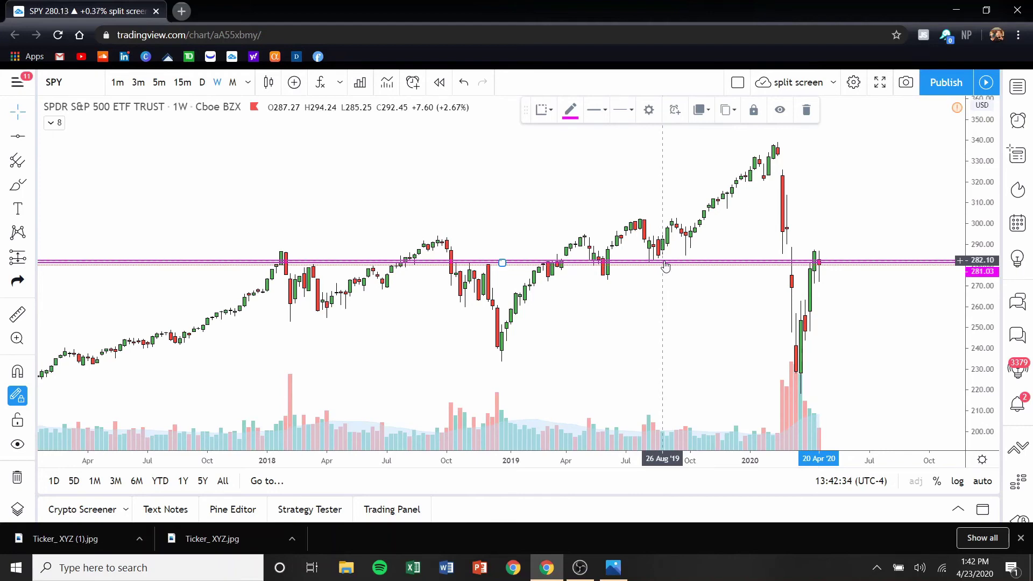
scroll(720, 273, right, 5)
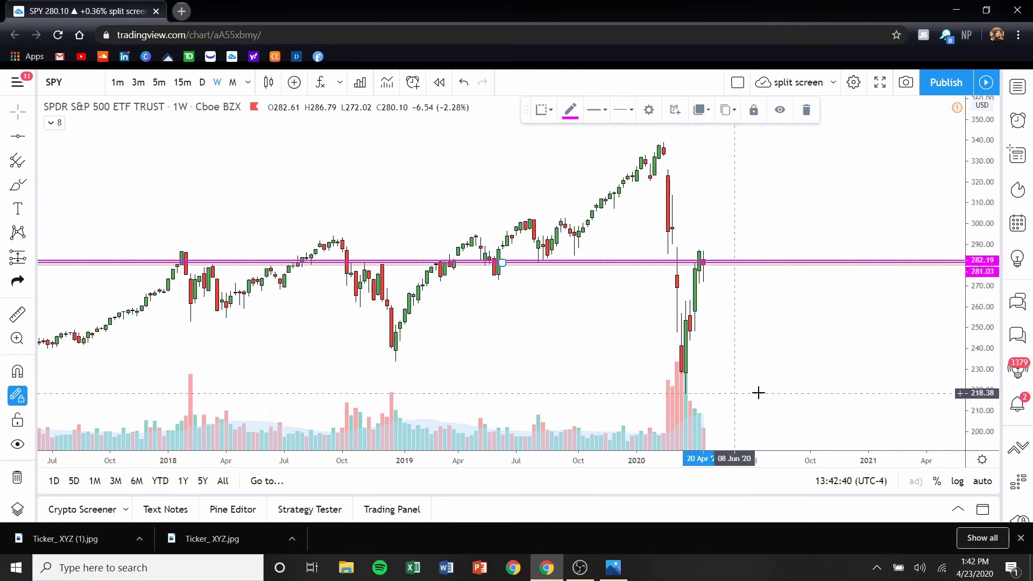
click(17, 138)
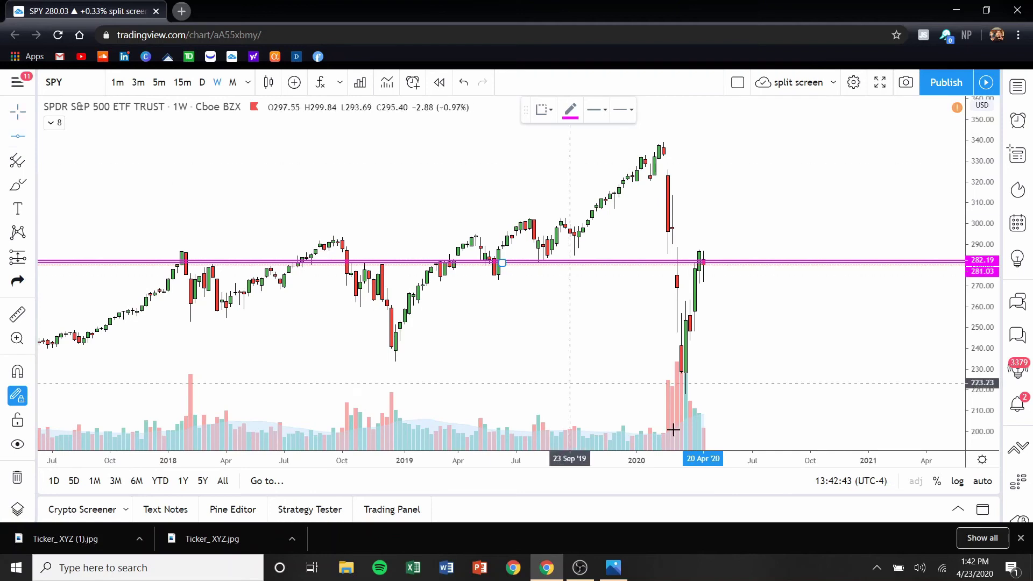
click(694, 394)
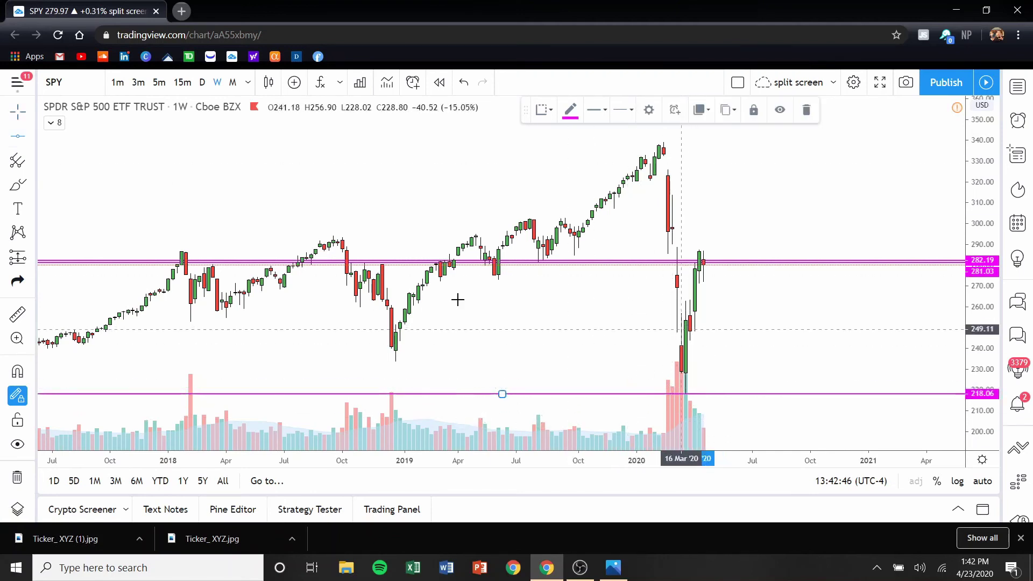
Draw a horizontal line across the early 2018 and April 2020 highs on the weekly chart, about 287.27.
scroll(302, 243, down, 5)
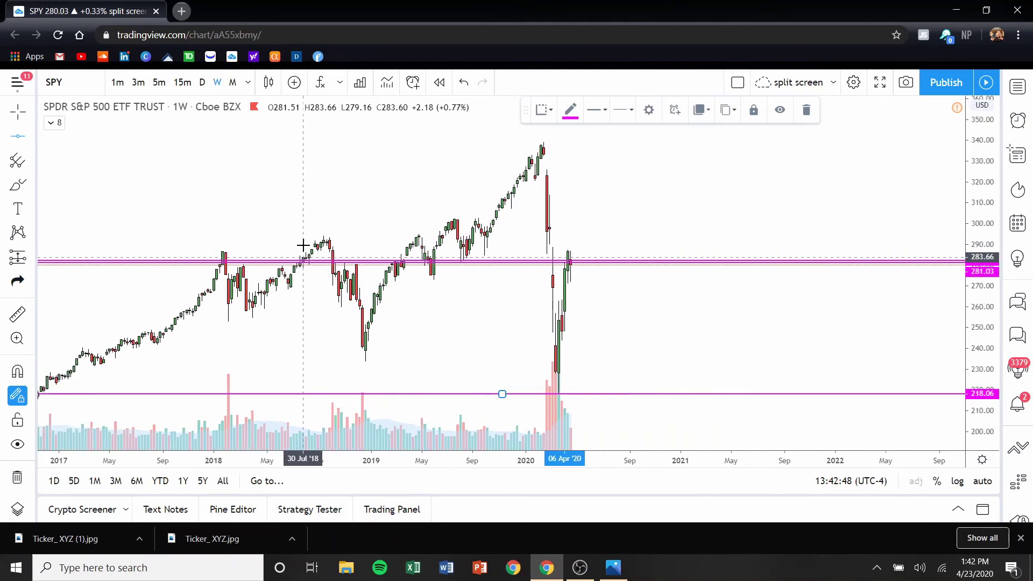
scroll(303, 245, down, 5)
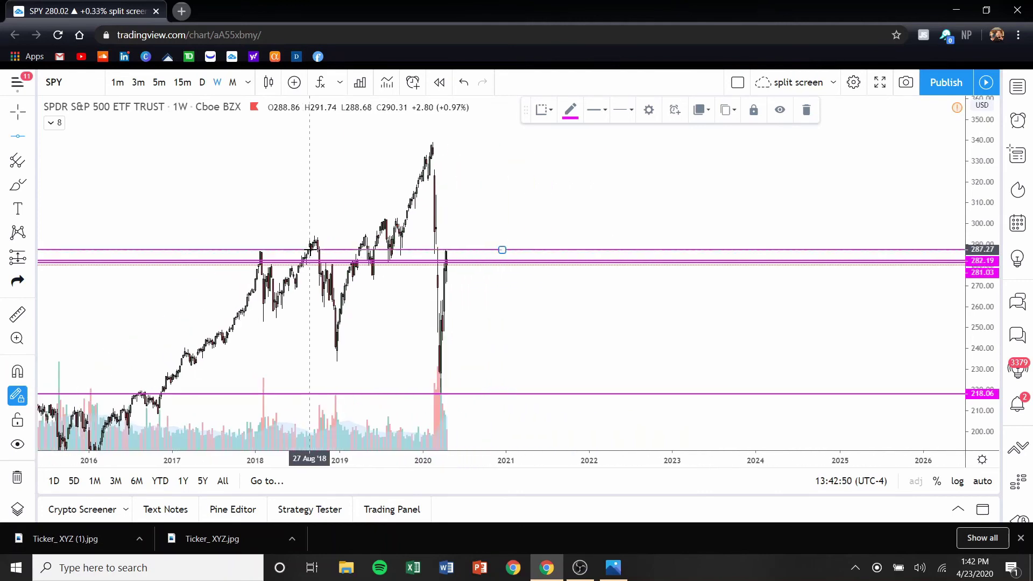
click(310, 250)
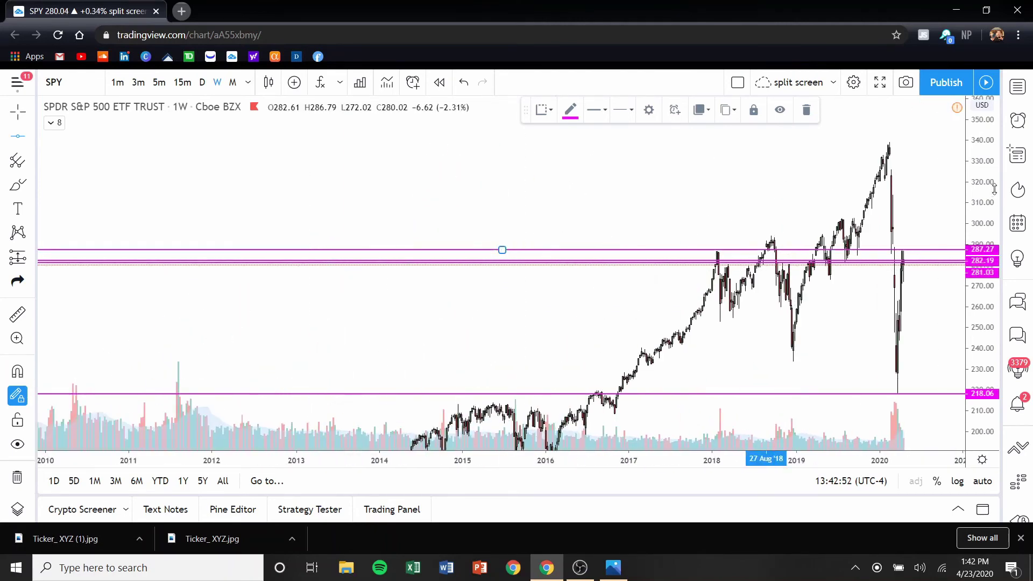
Switch to the monthly chart and draw a horizontal line across the 2000 and 2007 peaks, about 154.67.
drag(984, 221, 777, 376)
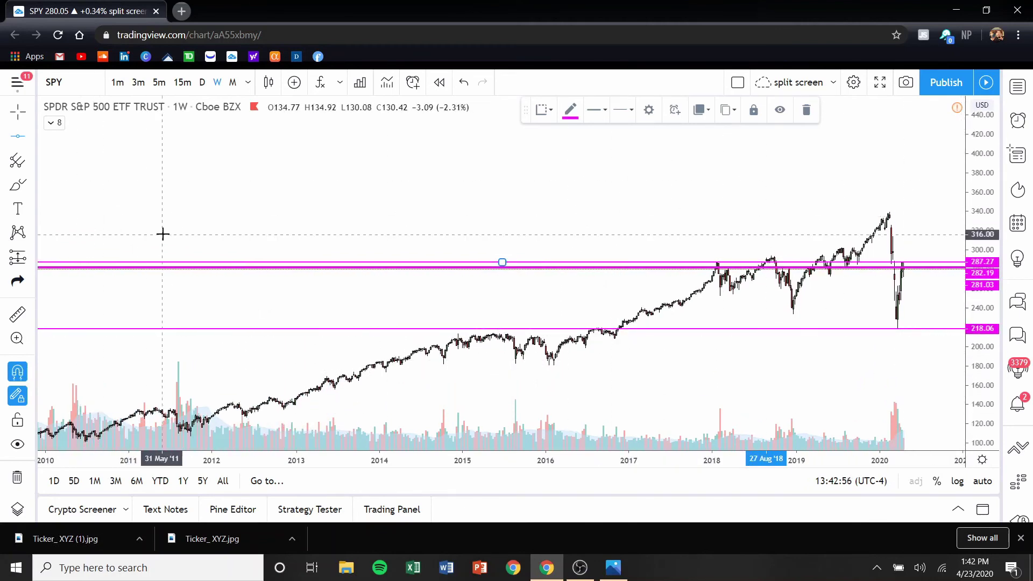
key(ctrl+z)
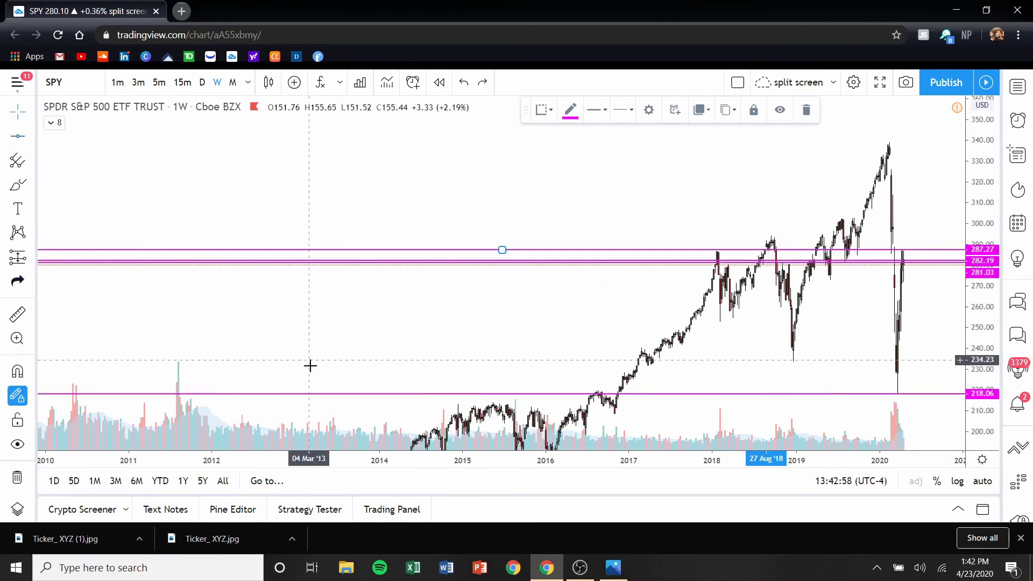
drag(308, 364, 443, 286)
scroll(438, 286, down, 3)
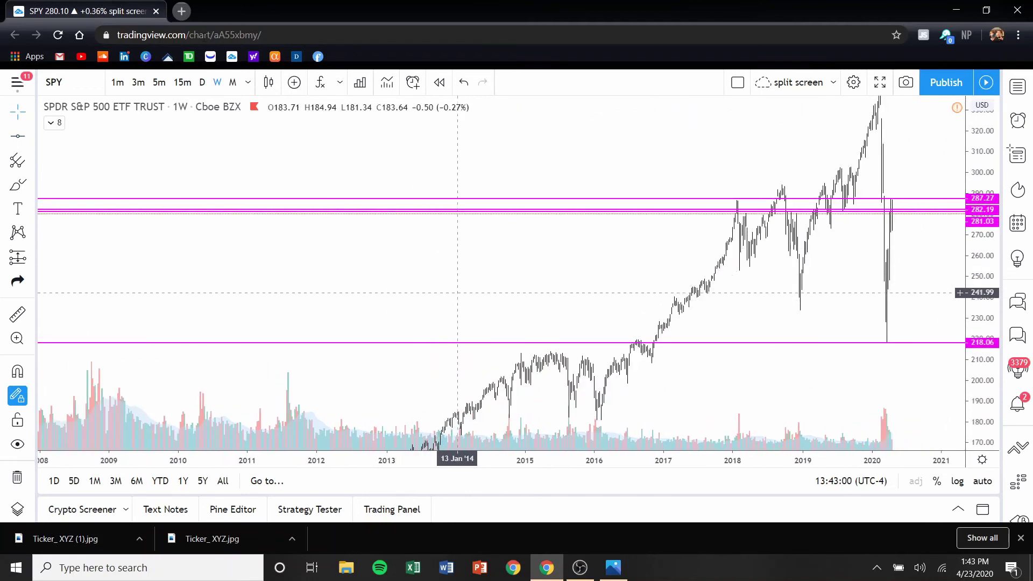
click(244, 89)
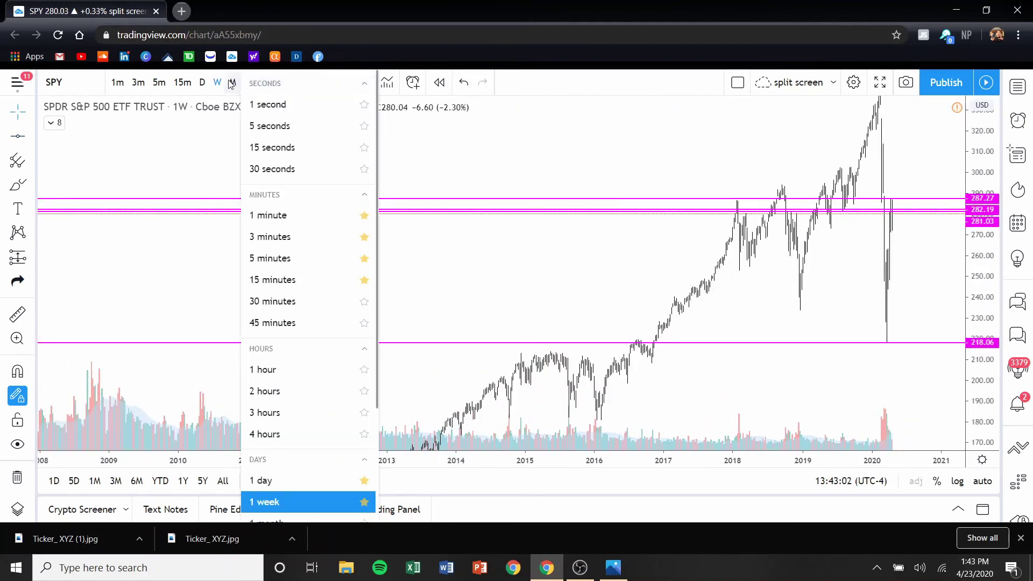
click(232, 82)
drag(558, 351, 426, 177)
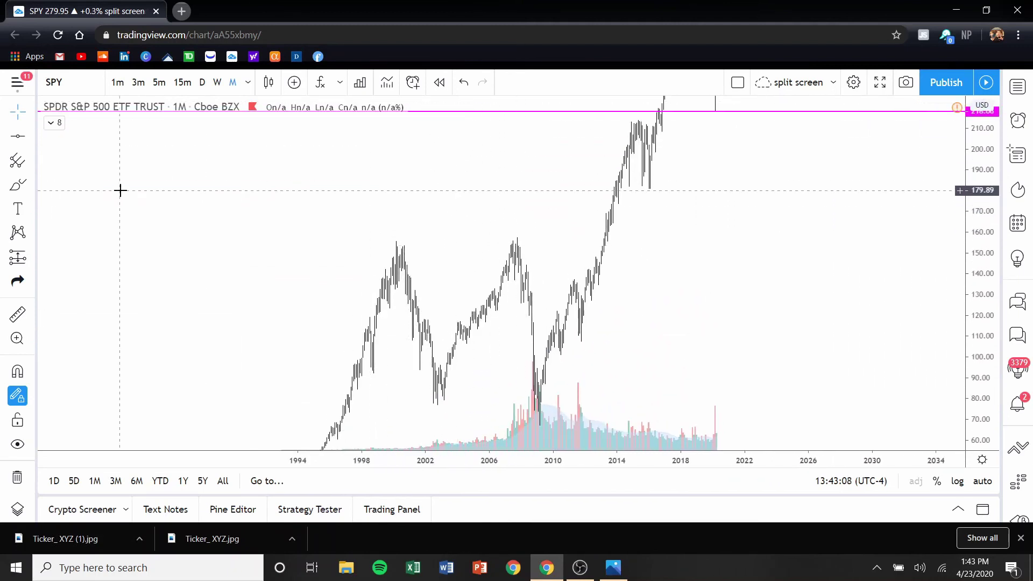
click(17, 139)
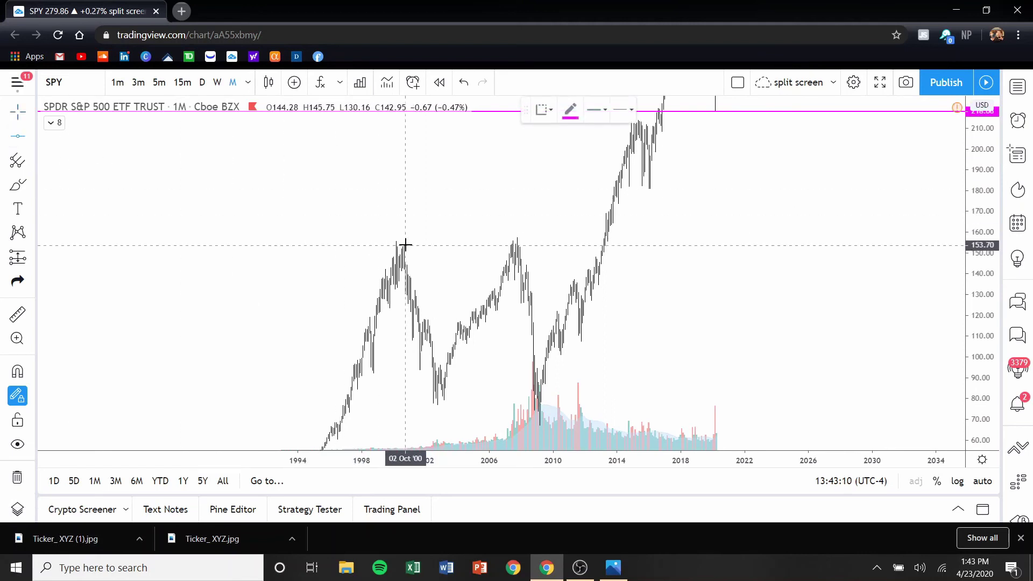
click(406, 243)
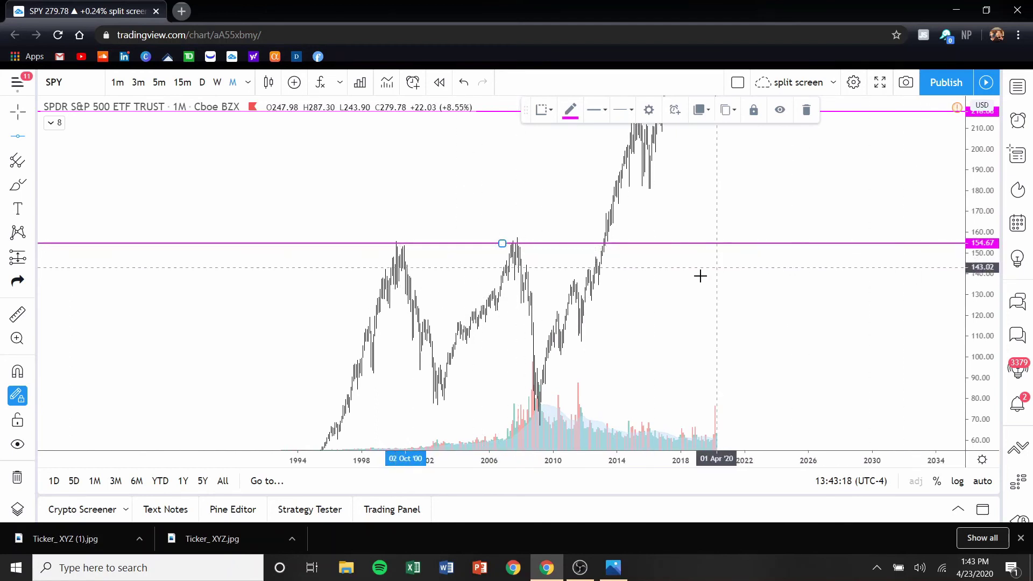
click(743, 273)
click(487, 441)
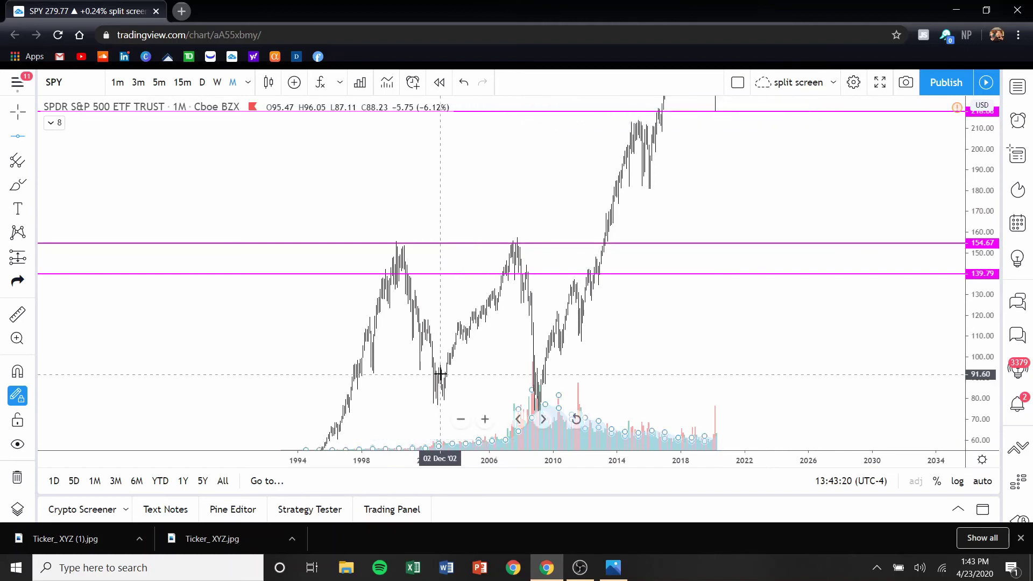
key(ctrl+z)
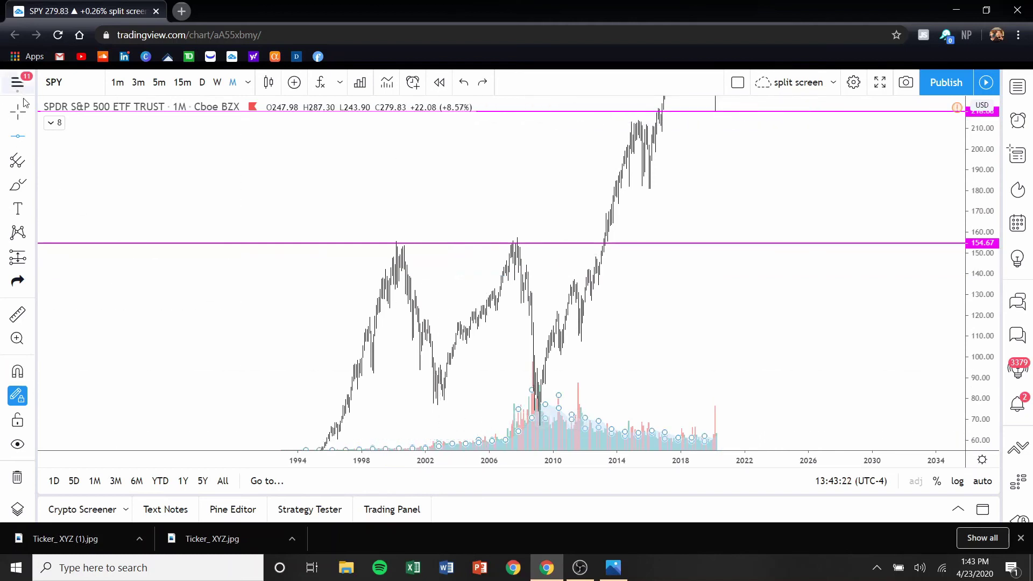
Compress the monthly chart's price scale and compare all horizontal lines with price action from 2008 to 2020.
drag(660, 217, 476, 404)
drag(983, 150, 979, 417)
scroll(478, 227, up, 6)
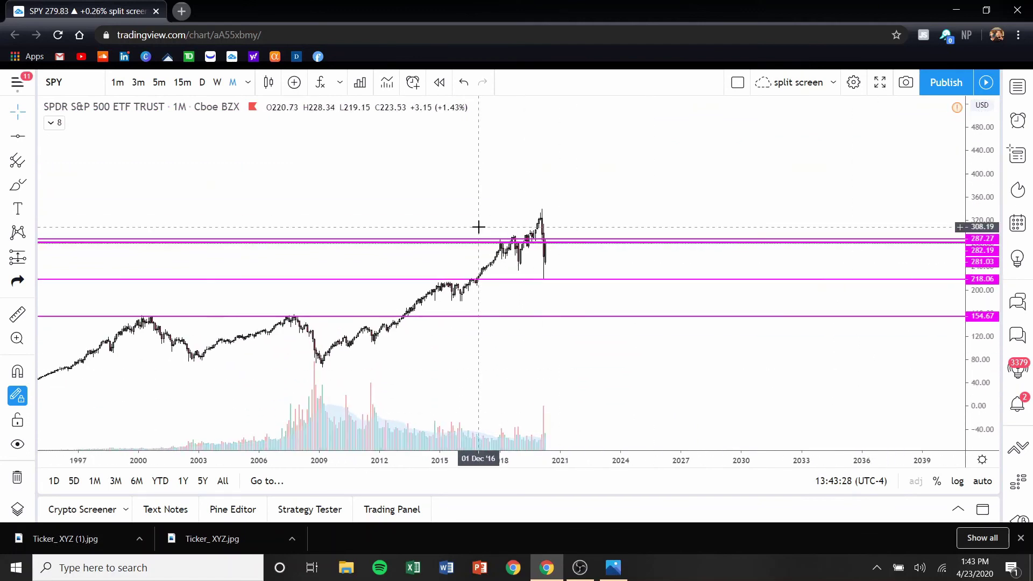
scroll(478, 227, up, 4)
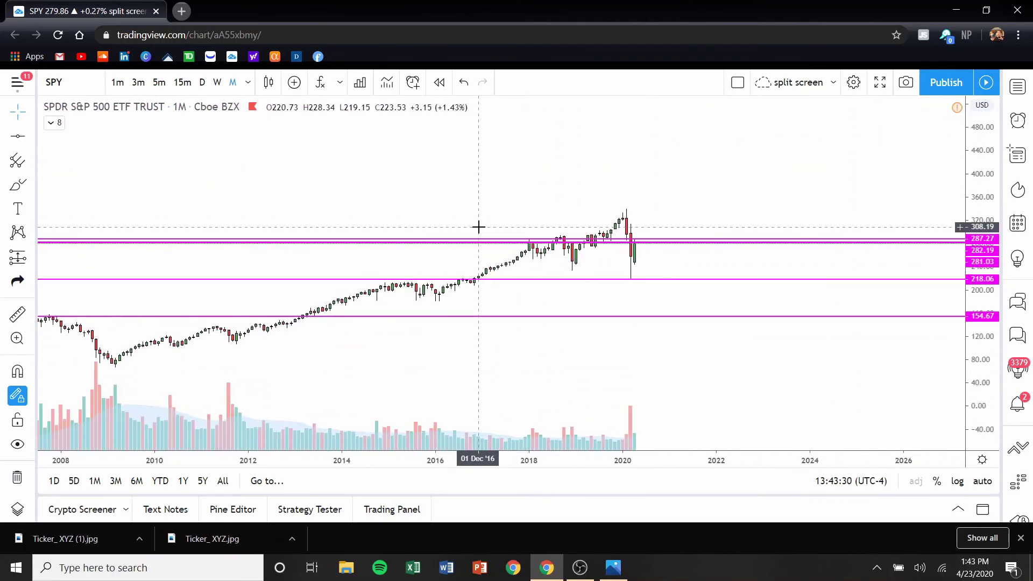